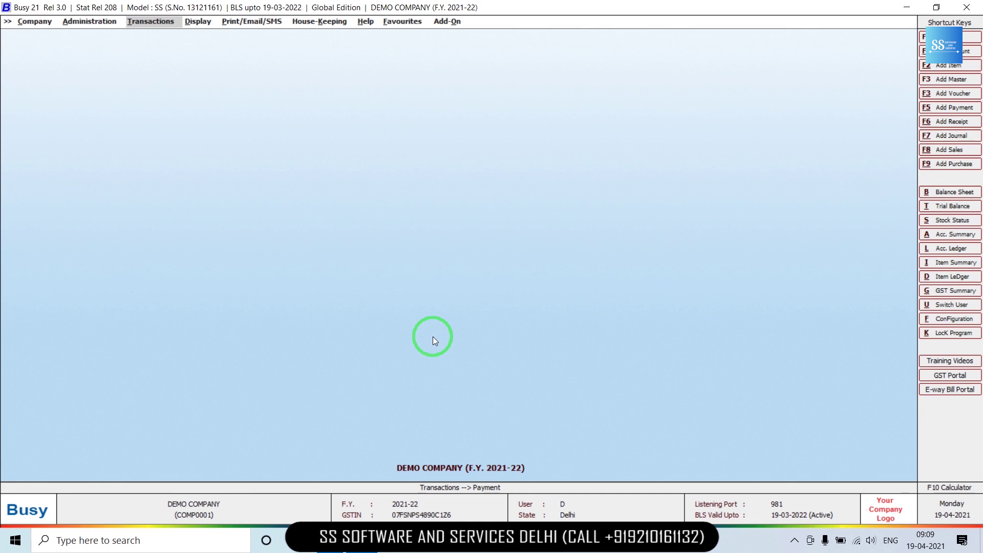
Step: Open the Voucher Replication form from the bulk updation functions under Administration
key("Left")
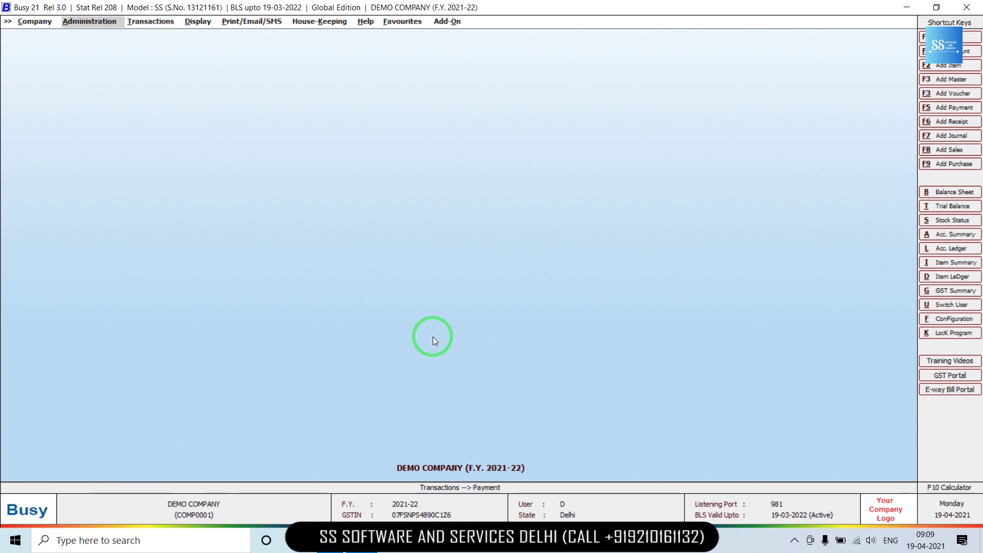
key("Return")
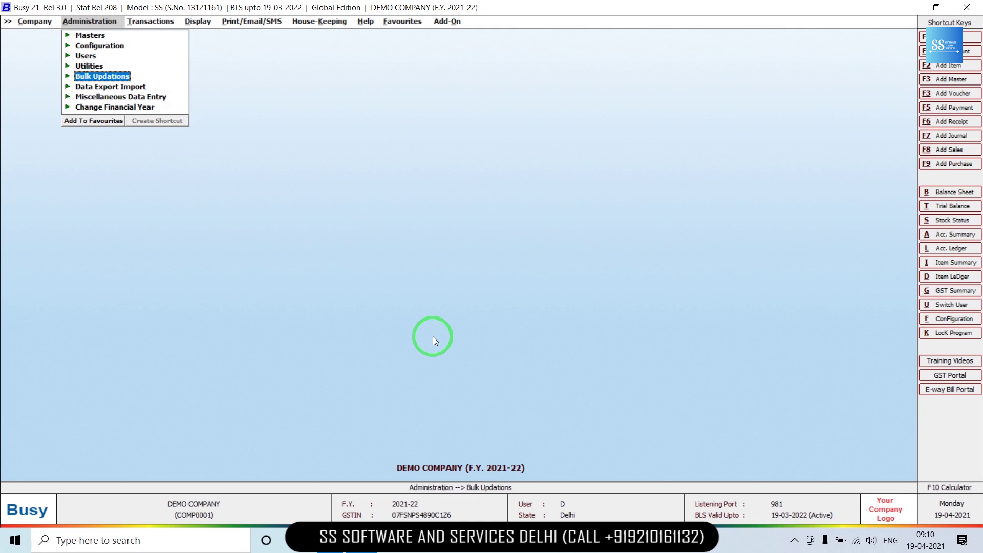
key("Return")
key("Down")
key("Down")
key("Down")
key("Down")
key("Down")
key("Down")
key("Down")
key("Down")
key("Down")
key("Down")
key("Down")
key("Down")
key("Down")
key("Down")
key("Down")
key("Down")
key("Down")
key("Down")
key("Down")
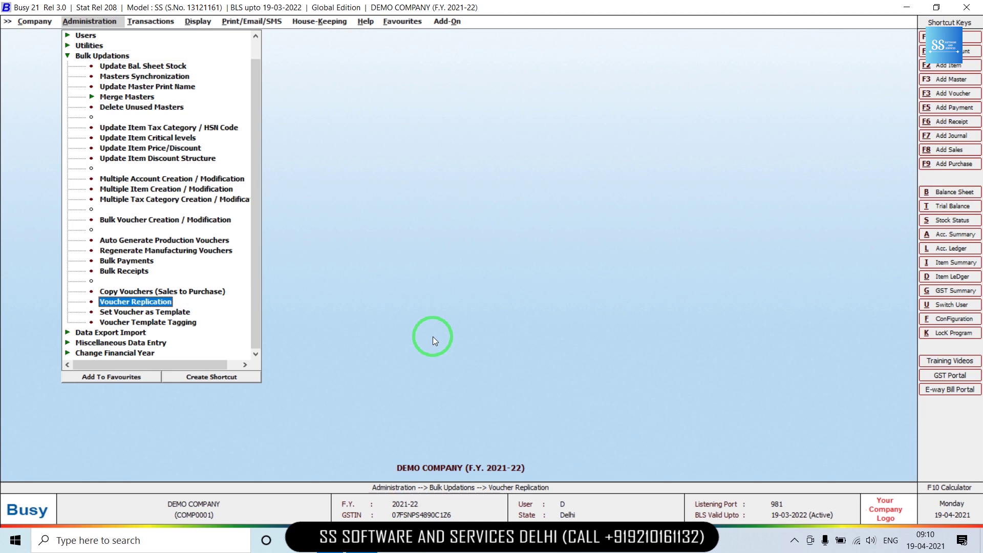
key("Return")
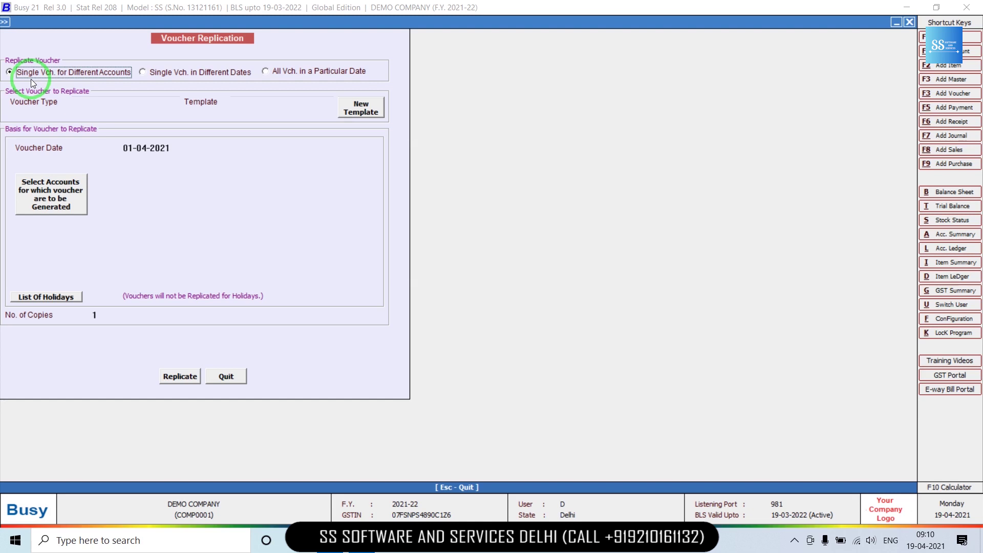
Step: Set the replication mode to a single voucher in different dates, after viewing the option for all vouchers in a particular date
left_click(158, 75)
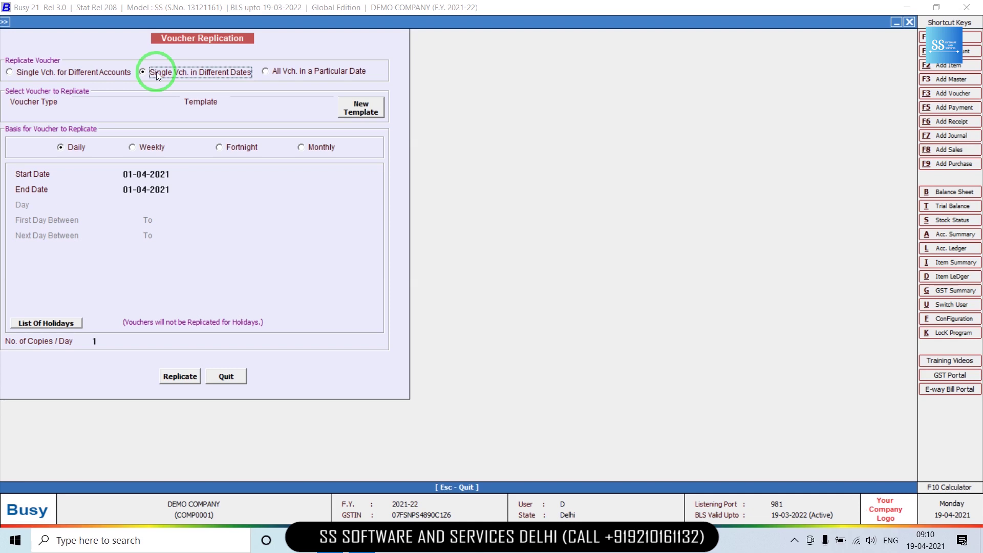
left_click(275, 71)
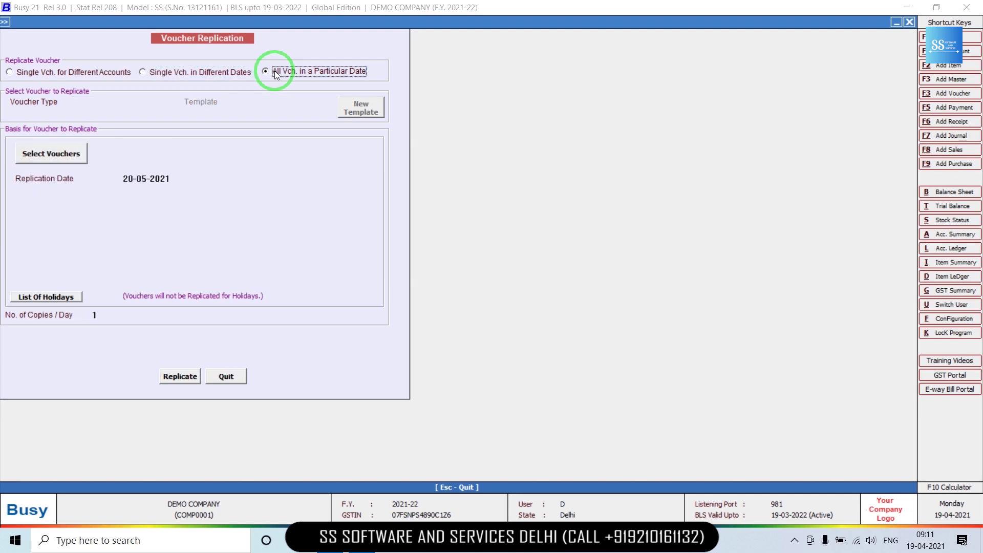
left_click(231, 72)
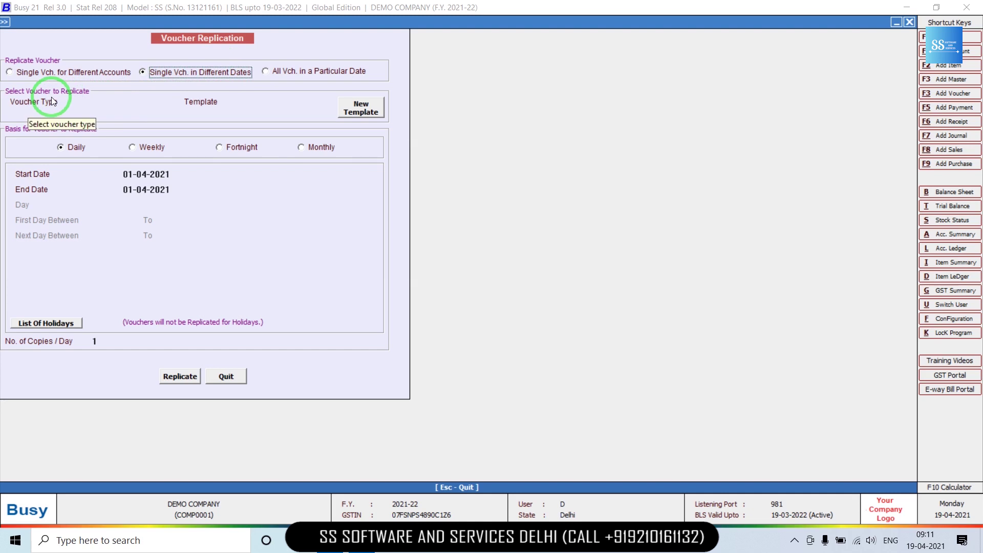
Step: Select Payment as the type of voucher to replicate
left_click(85, 98)
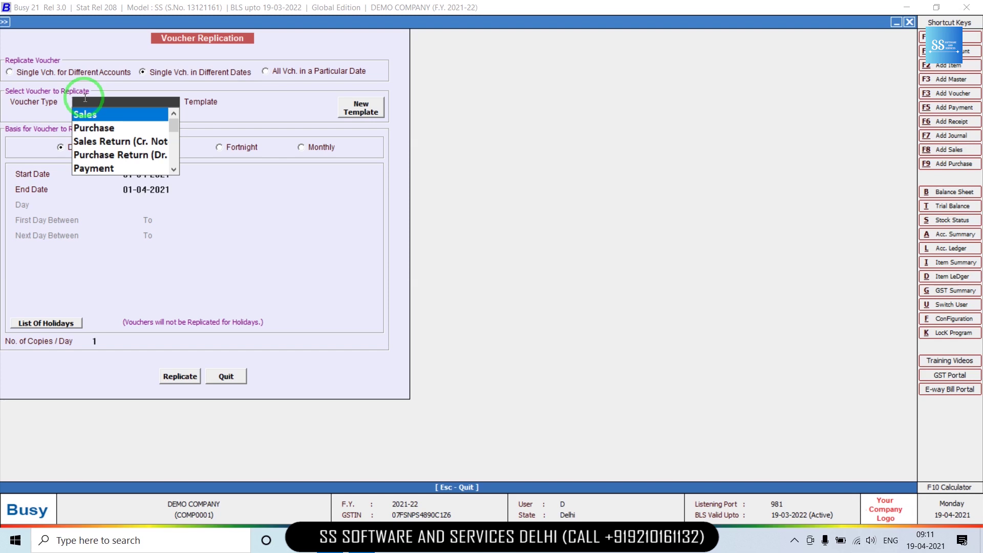
key("Down")
key("Down")
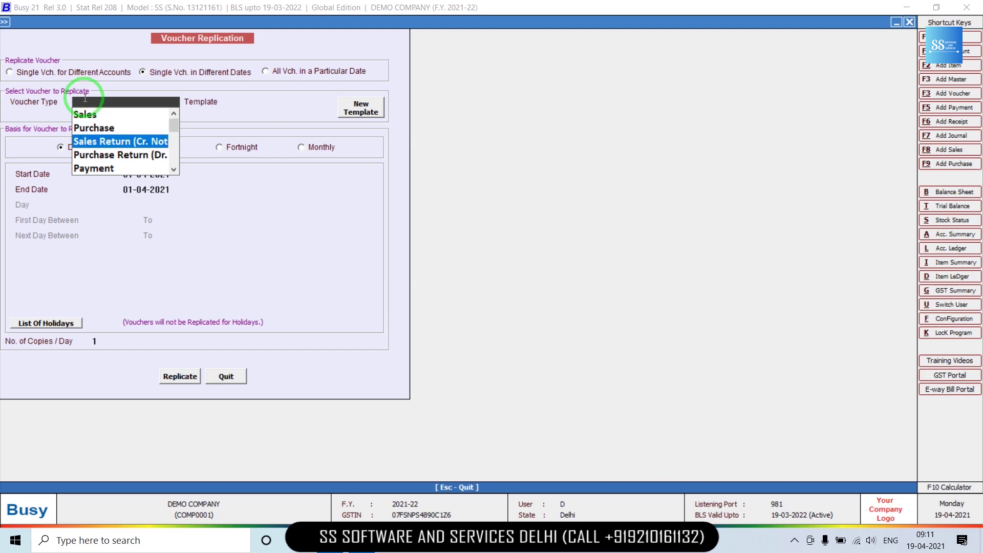
key("Down")
key("Down")
key("Down")
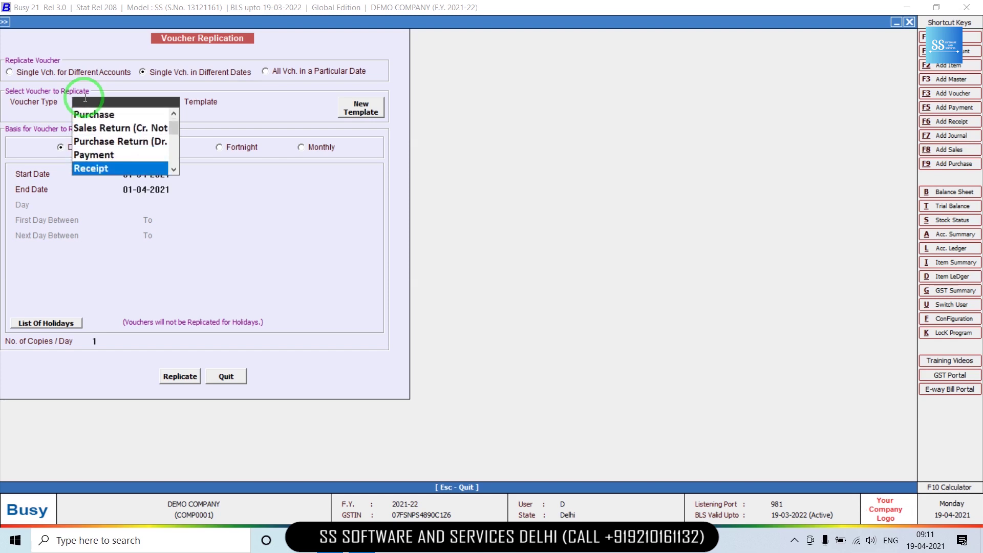
key("Down")
key("Up")
key("Up")
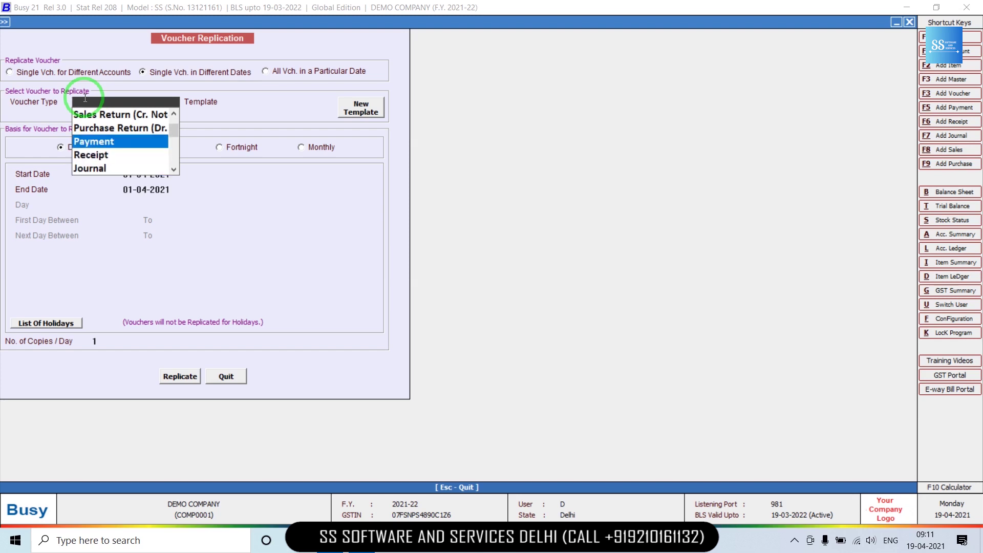
key("Return")
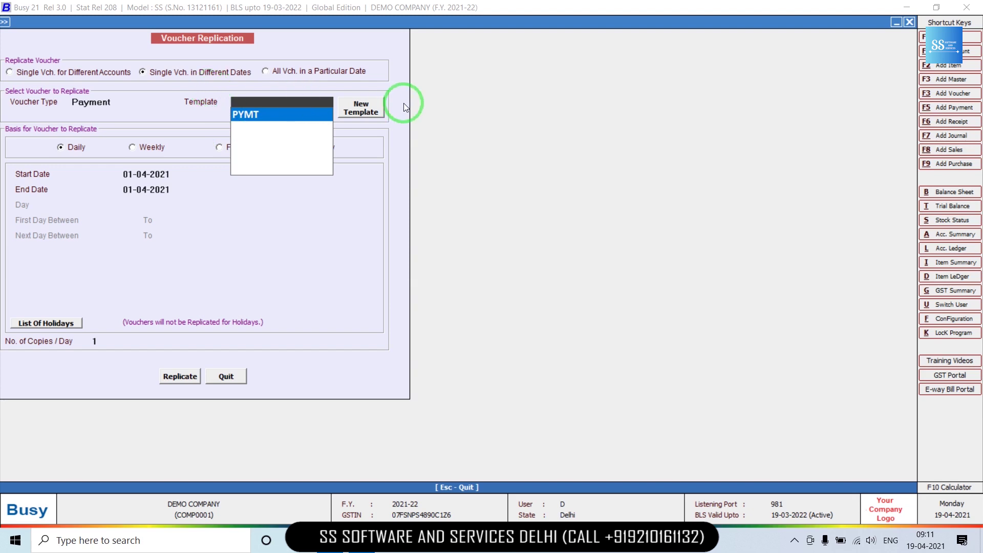
Step: Start a new template for the Payment voucher type and request the list of vouchers from all series
left_click(367, 106)
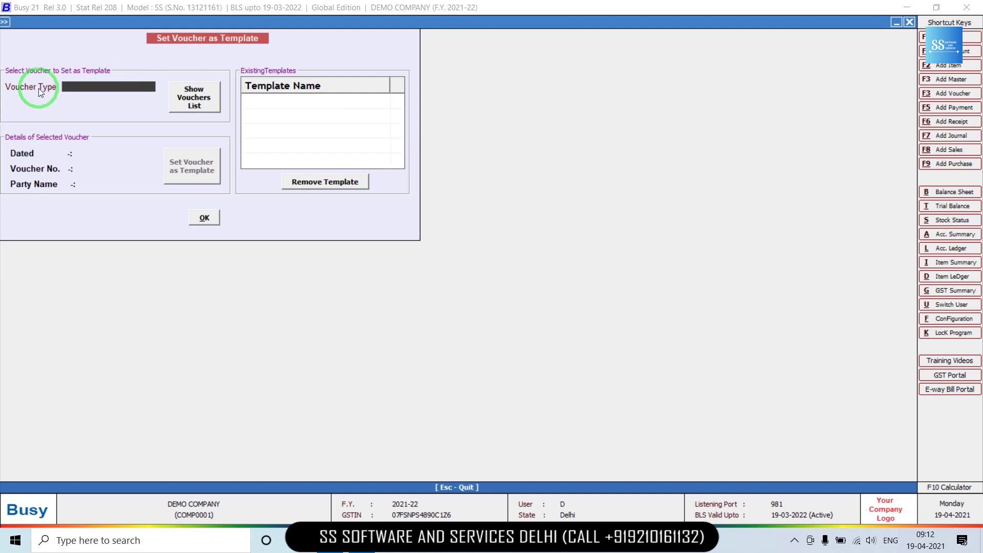
type("pay")
key("Return")
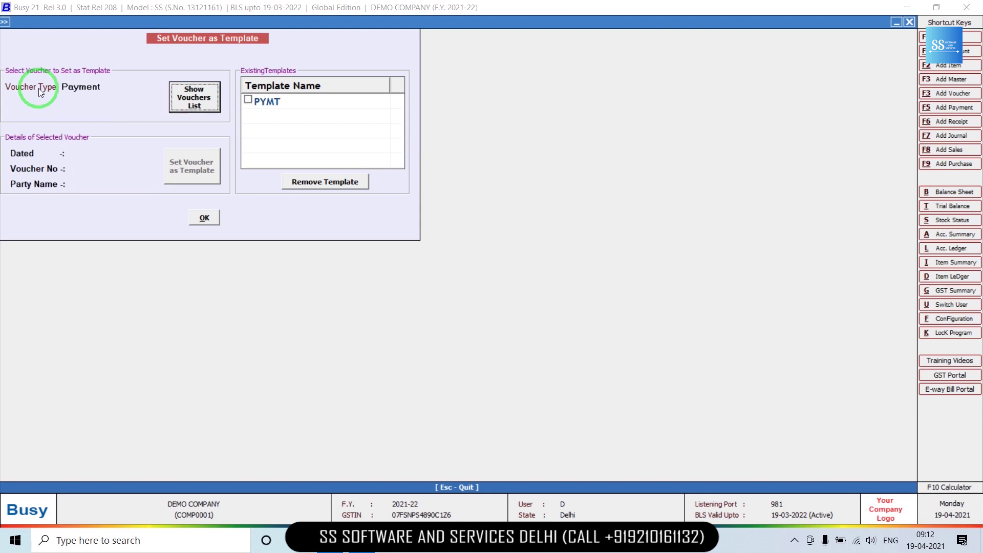
key("Return")
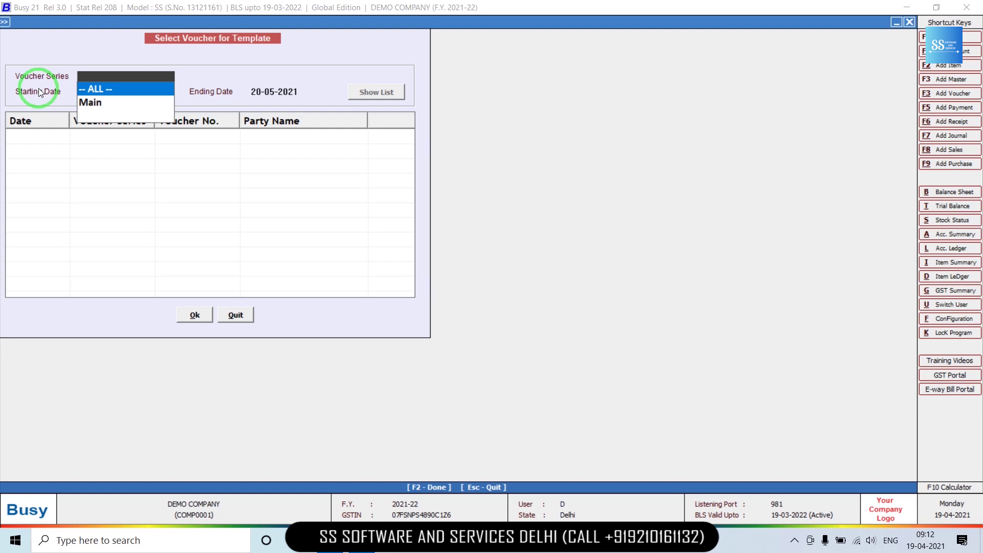
key("Return")
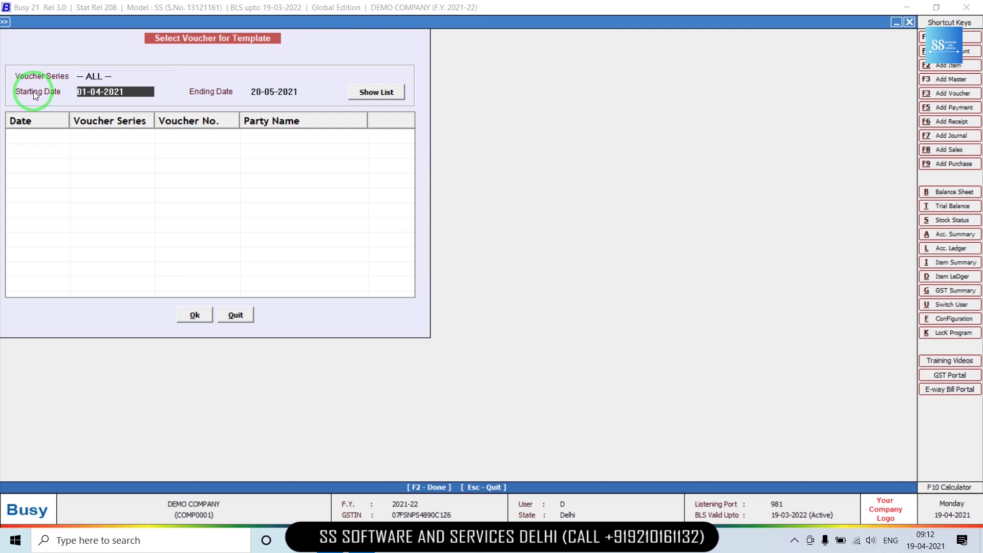
left_click(322, 91)
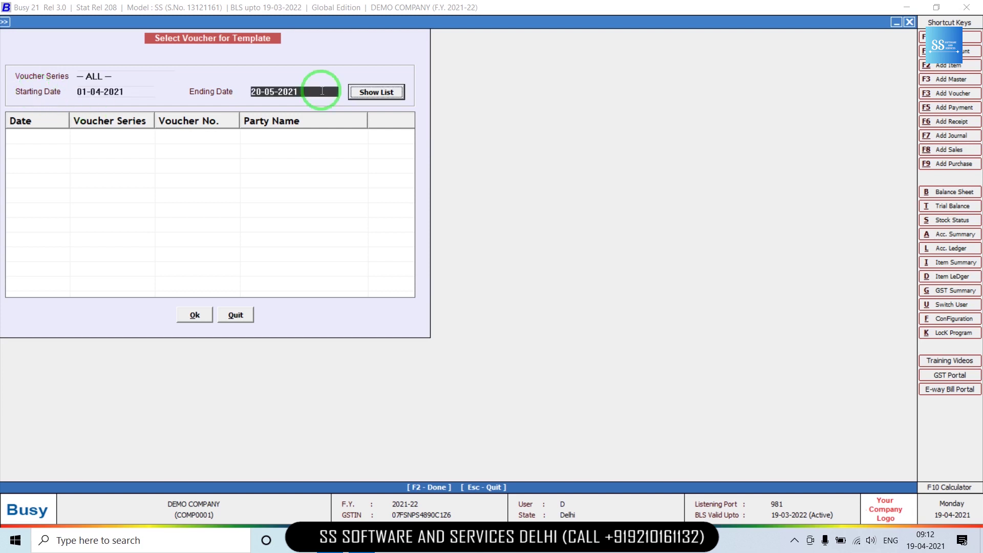
key("Return")
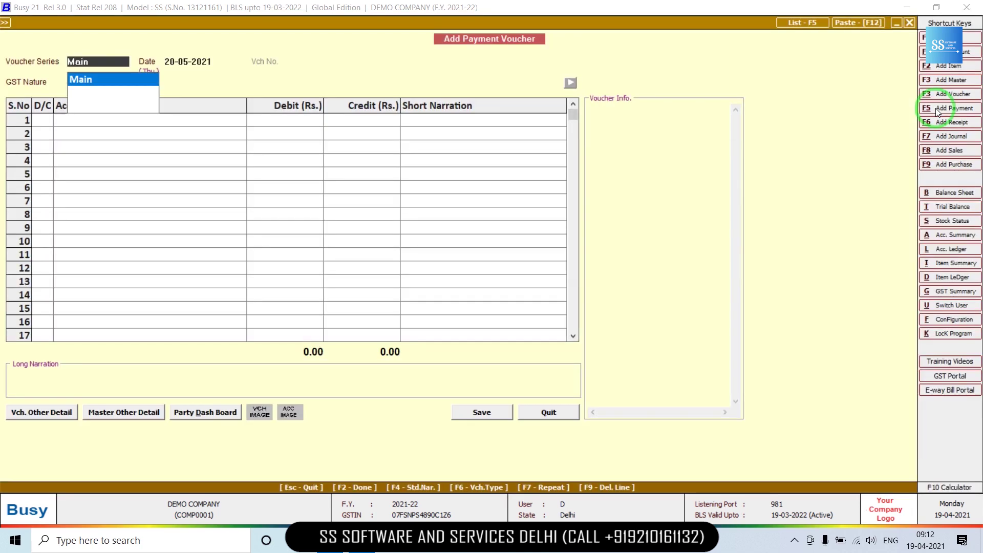
Step: Begin a payment voucher in the Main series dated 02-04-2021, GST nature Not Applicable, with Office Rent as the debit account
key("Return")
type("02-04-2021")
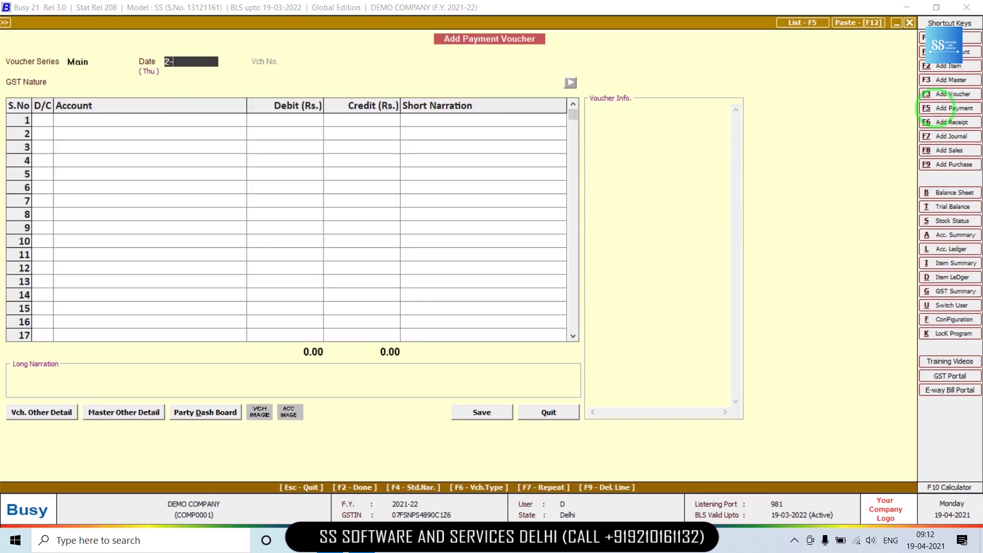
key("Return")
key("Return")
type("off")
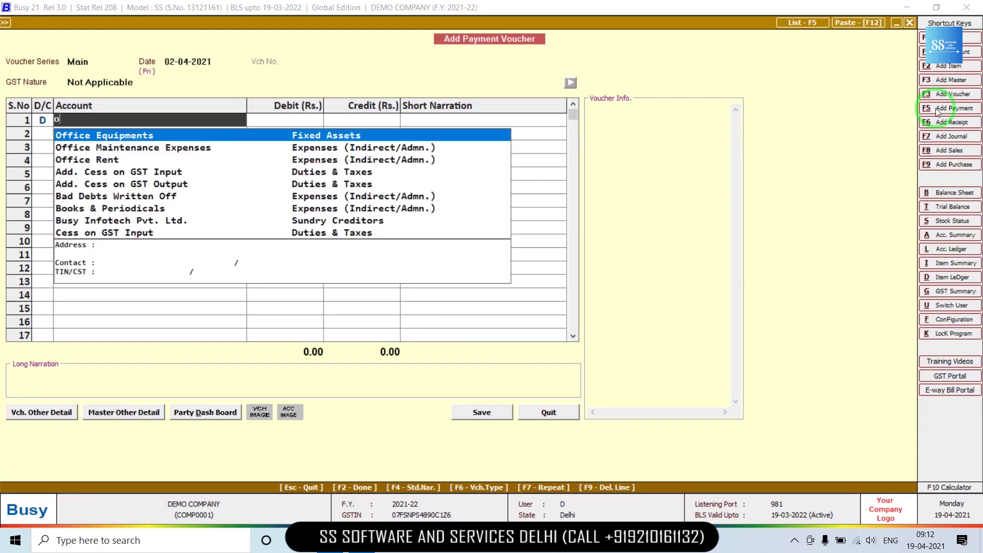
key("Down")
key("Down")
key("Return")
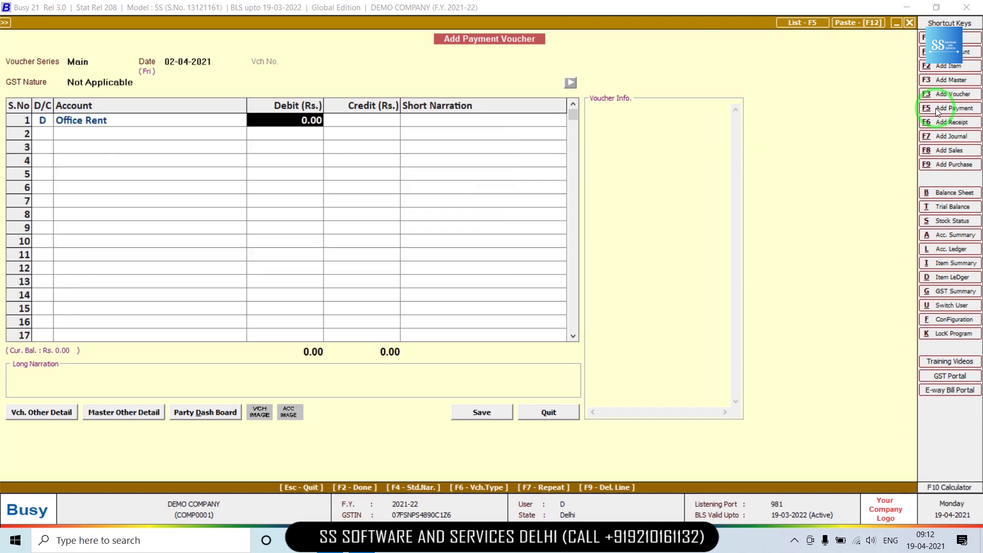
Step: Debit Office Rent with 20,000, credit Cash with 20,000, and save the payment voucher despite the negative cash balance
type("2000")
key("Return")
key("Return")
key("Return")
key("Return")
key("Return")
key("Return")
key("Return")
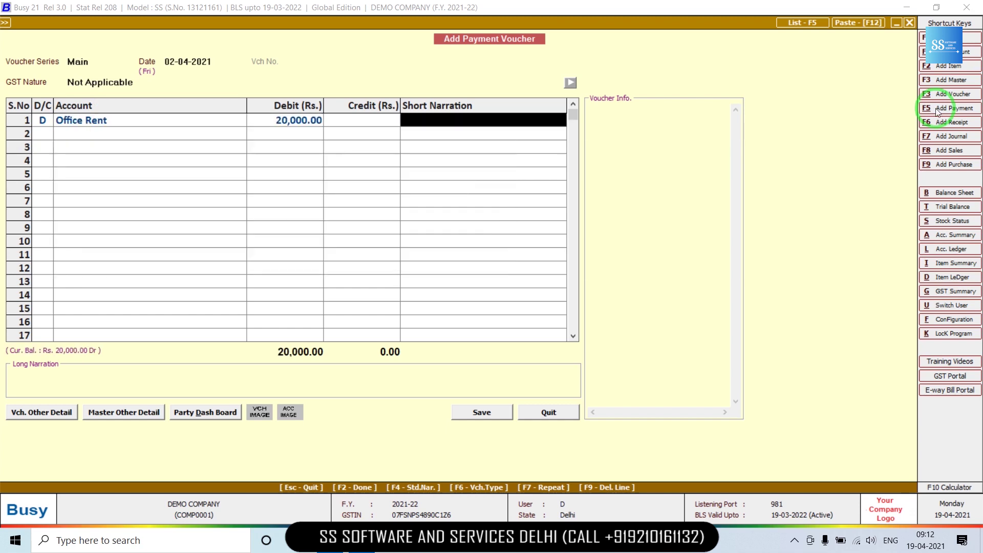
key("Return")
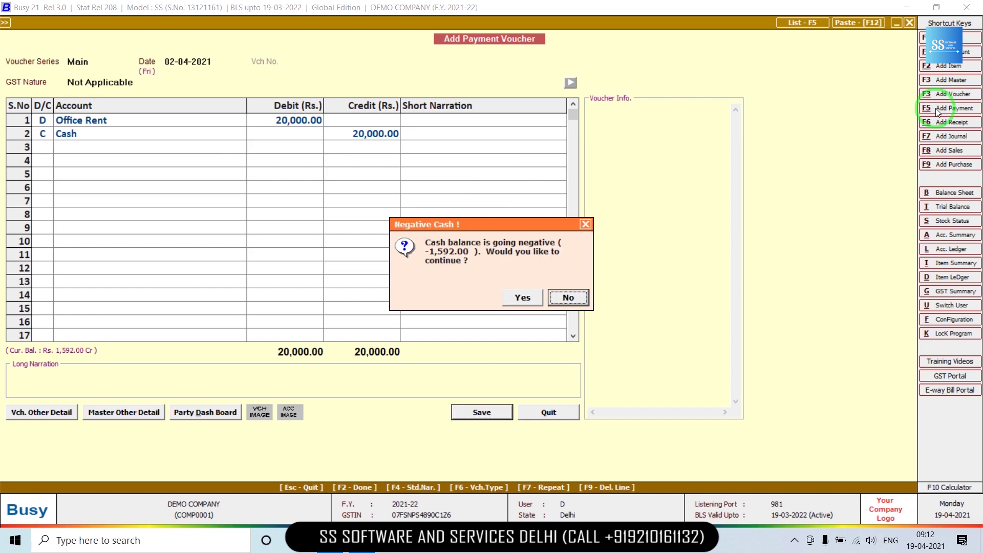
key("Left")
key("Return")
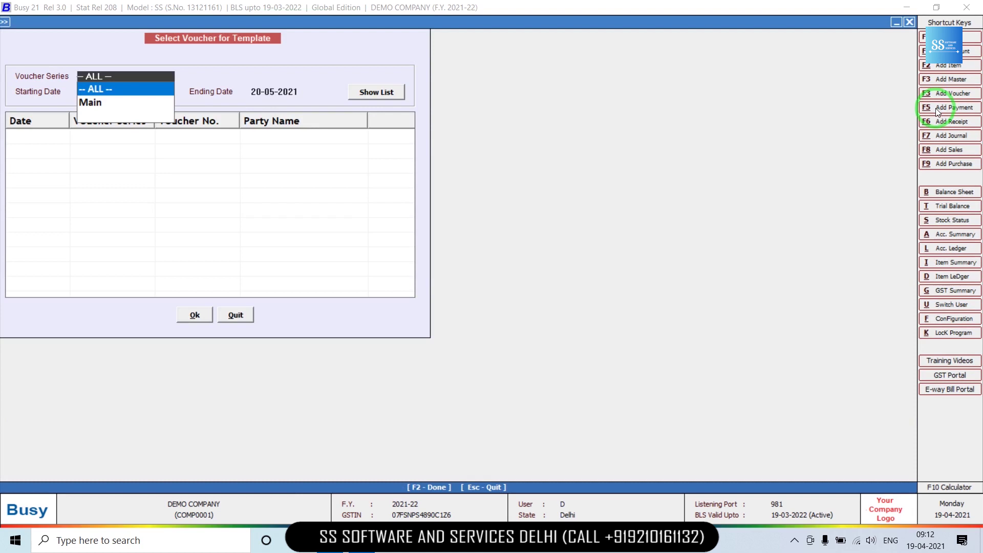
Step: List payment vouchers of all series from 01-04-2021 to 31-03-2022 and choose the Office Rent voucher for the template
key("Return")
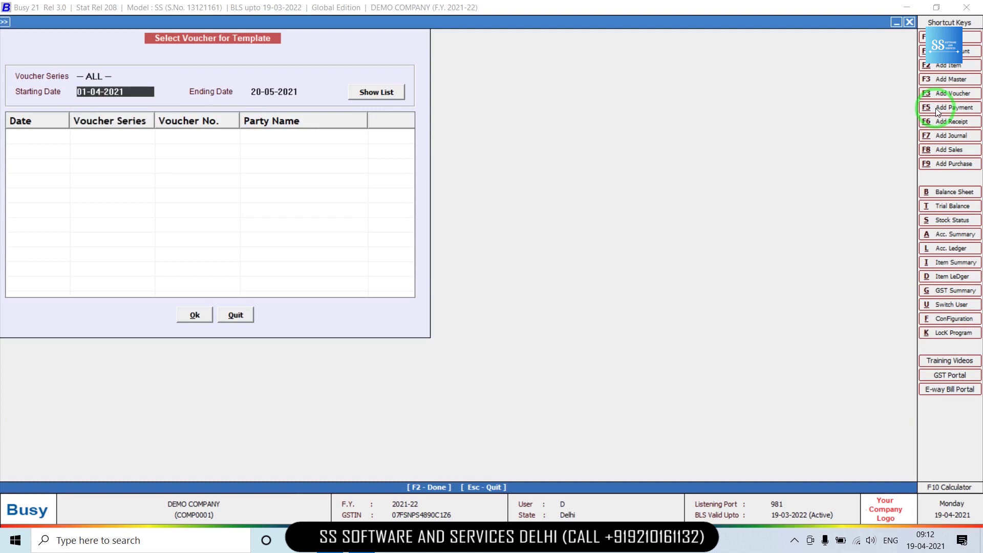
key("Return")
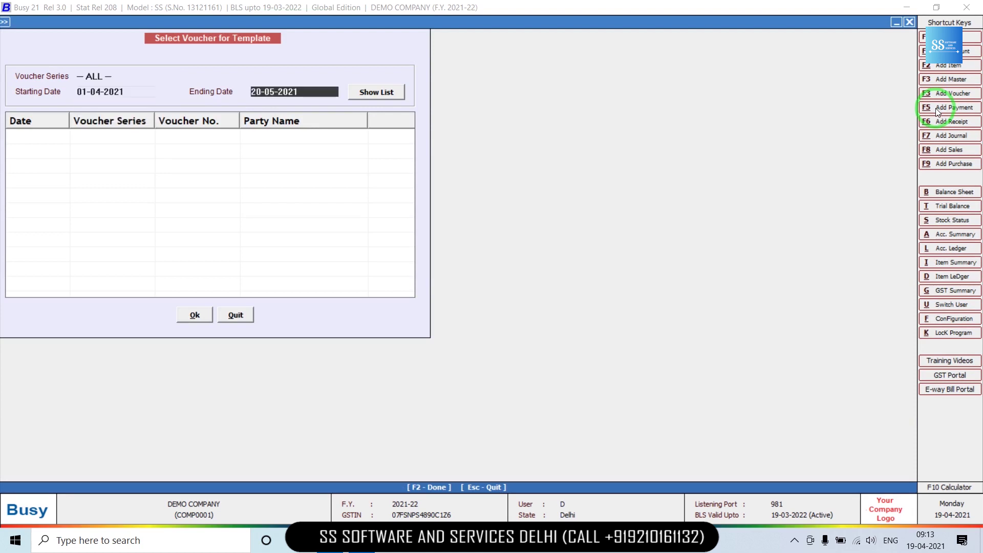
type("31-3")
key("Return")
key("Return")
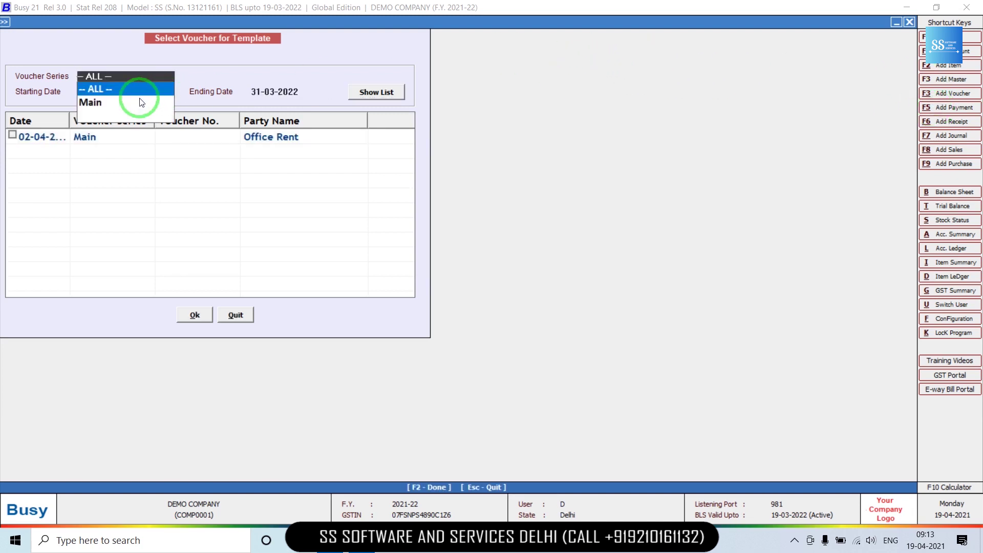
left_click(11, 137)
left_click(195, 314)
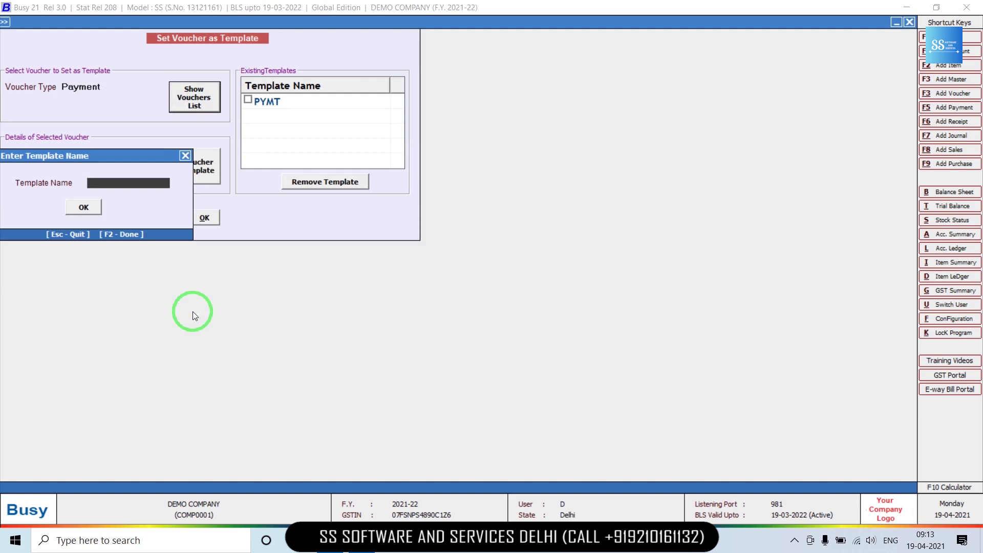
Step: Save the chosen voucher as a template named PAYMENT1, mark it in the existing templates, and return to voucher replication
type("PAYMENT1")
key("Return")
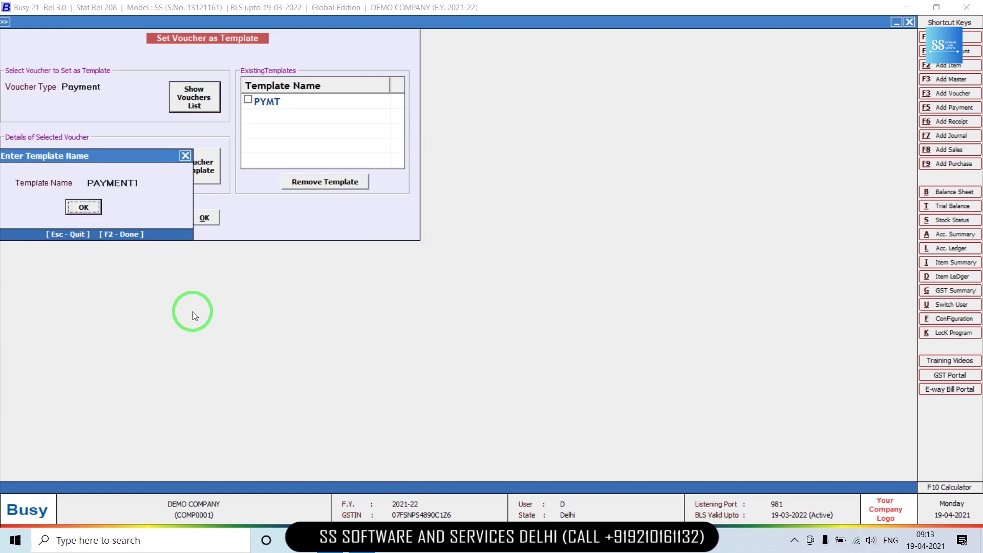
key("Return")
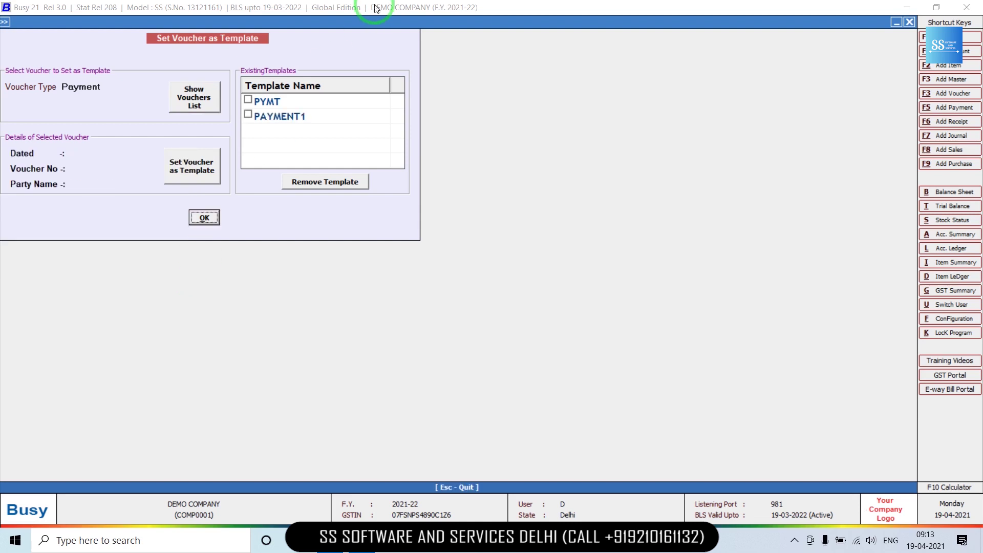
left_click(248, 114)
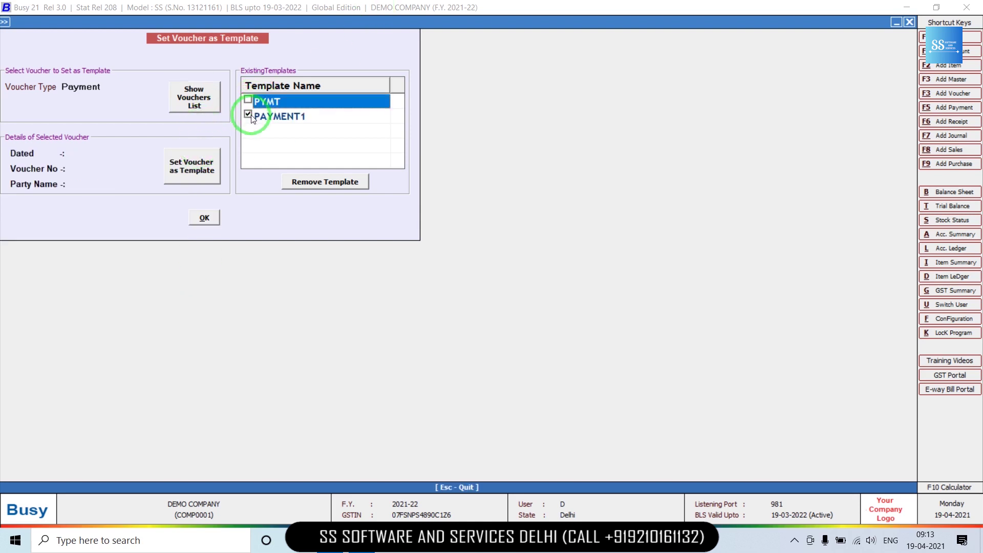
left_click(199, 221)
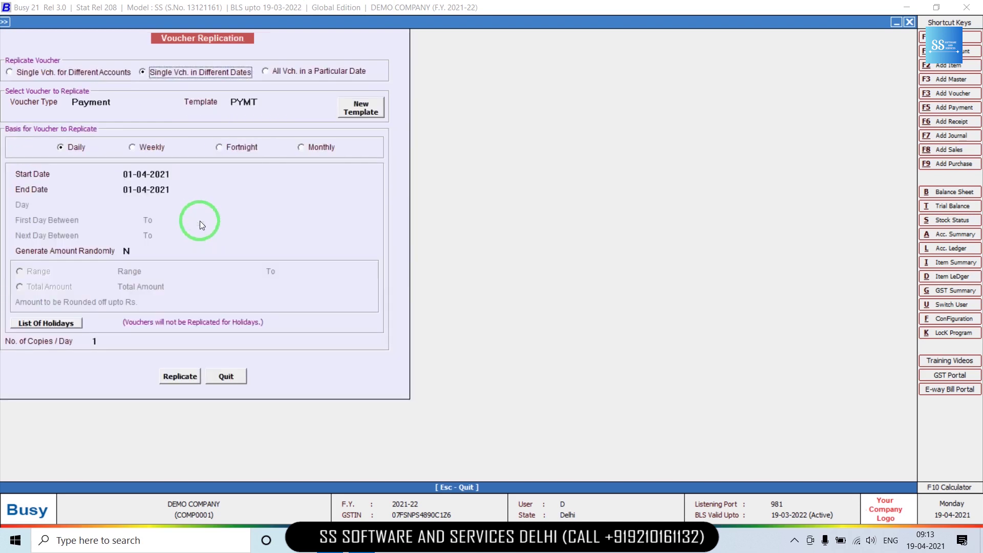
Step: Choose PAYMENT1 as the template to replicate and set the replication basis to Weekly
left_click(258, 100)
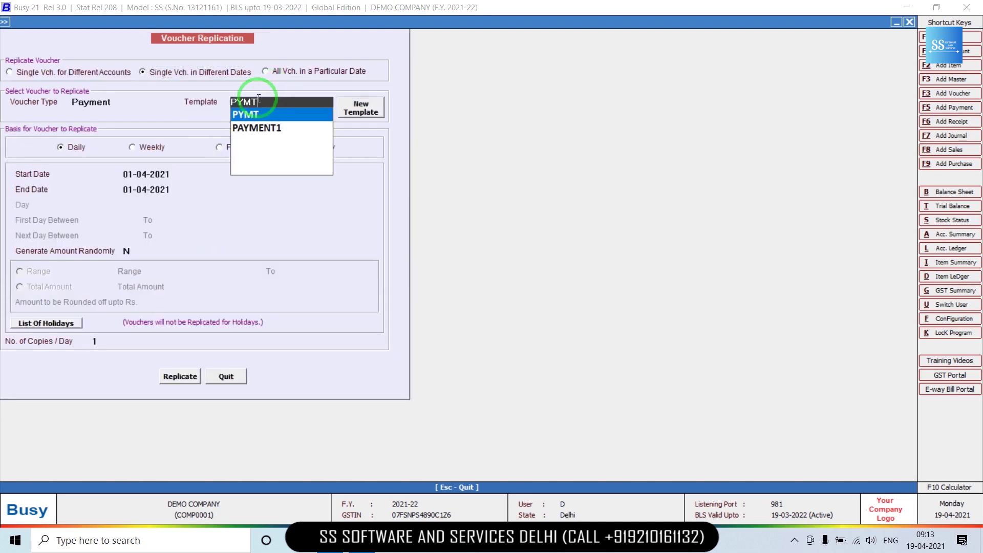
key("Down")
key("Return")
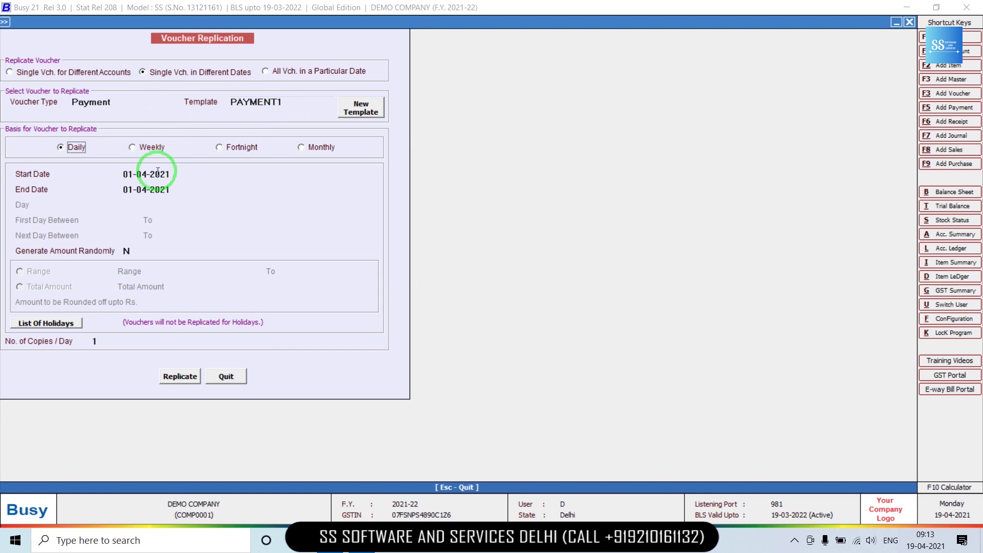
left_click(150, 147)
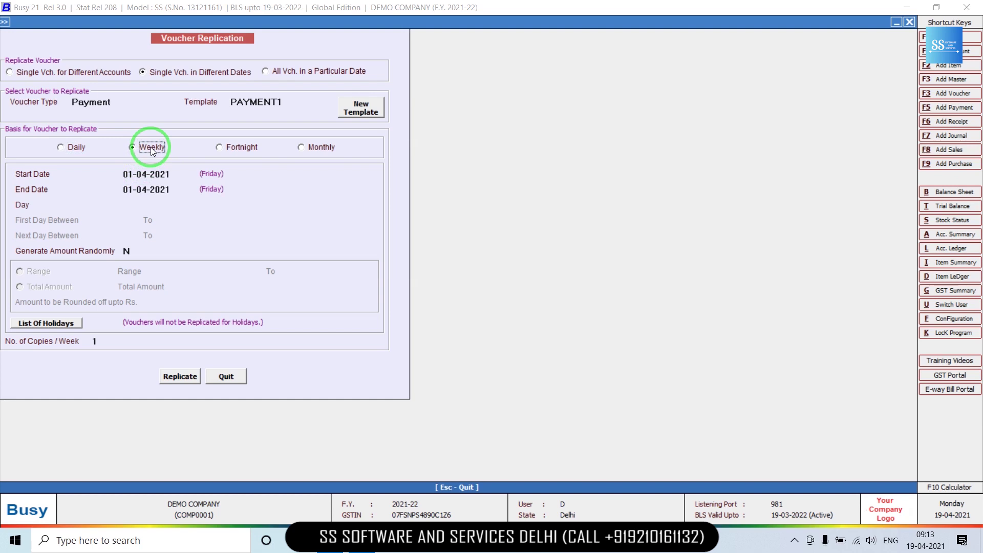
Step: Set the replication basis to Monthly, the end date to 31-03-2022, and the voucher day between 1 and 30
left_click(230, 148)
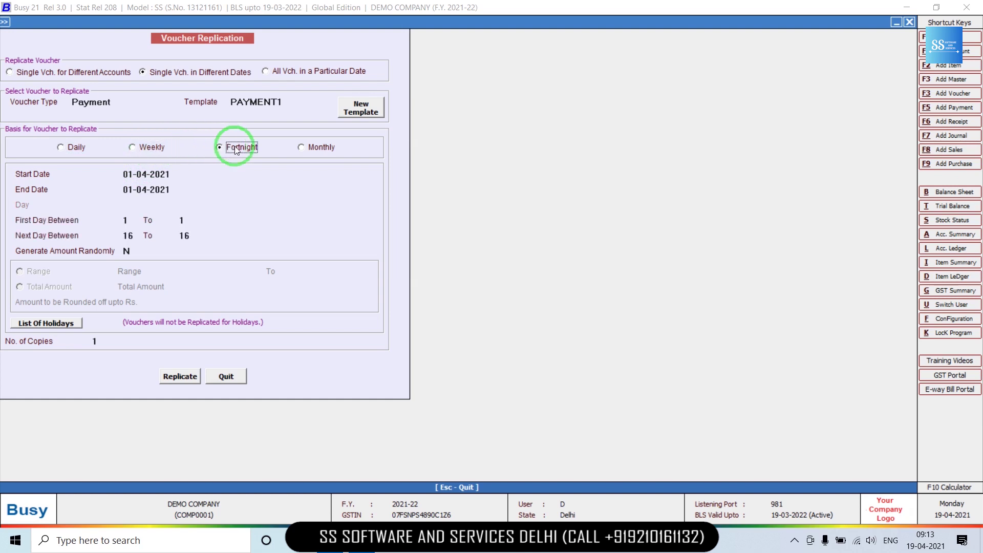
left_click(310, 150)
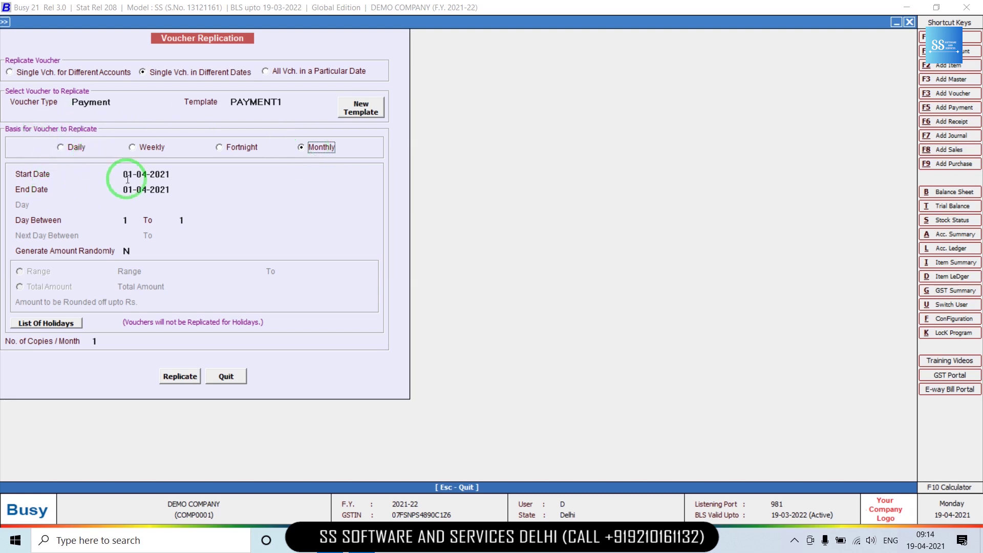
left_click(177, 174)
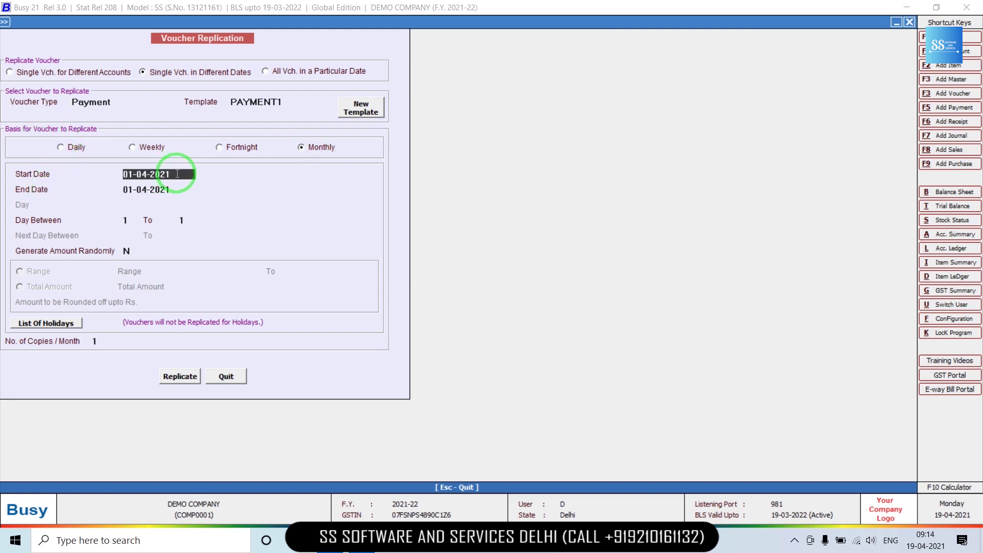
key("Return")
type("31-3")
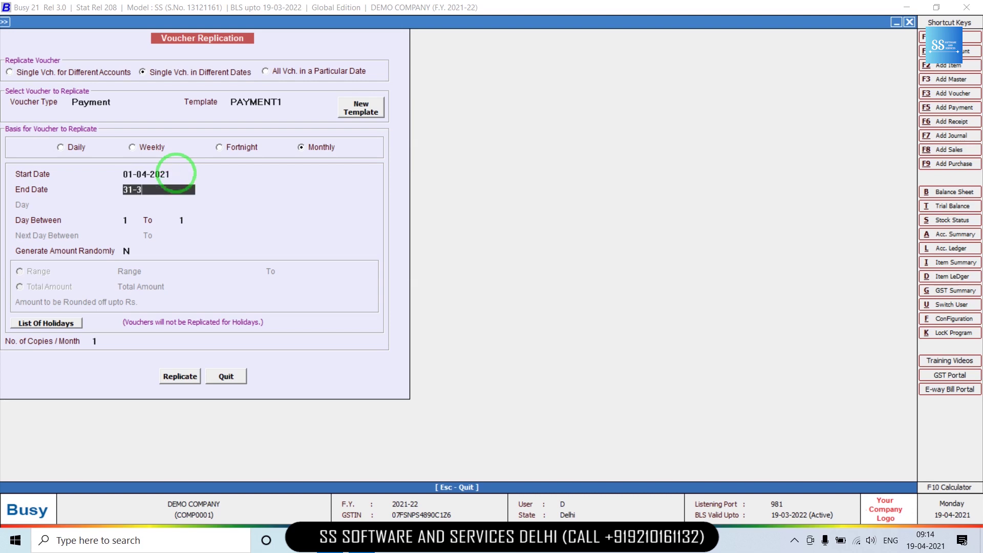
key("Return")
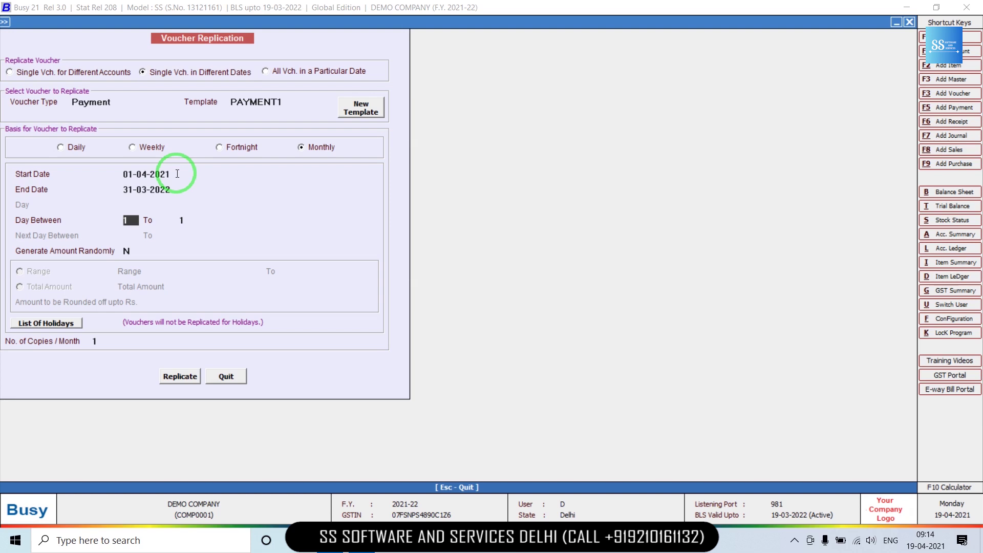
key("Return")
type("30")
key("Return")
Step: Enable random amount generation within a range of 5,000 to 10,000
key("y")
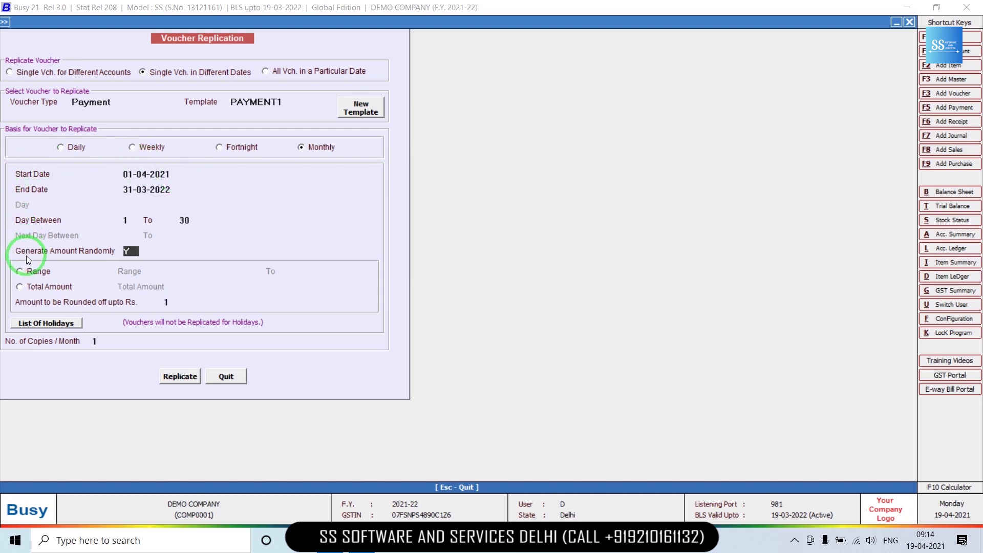
left_click(30, 275)
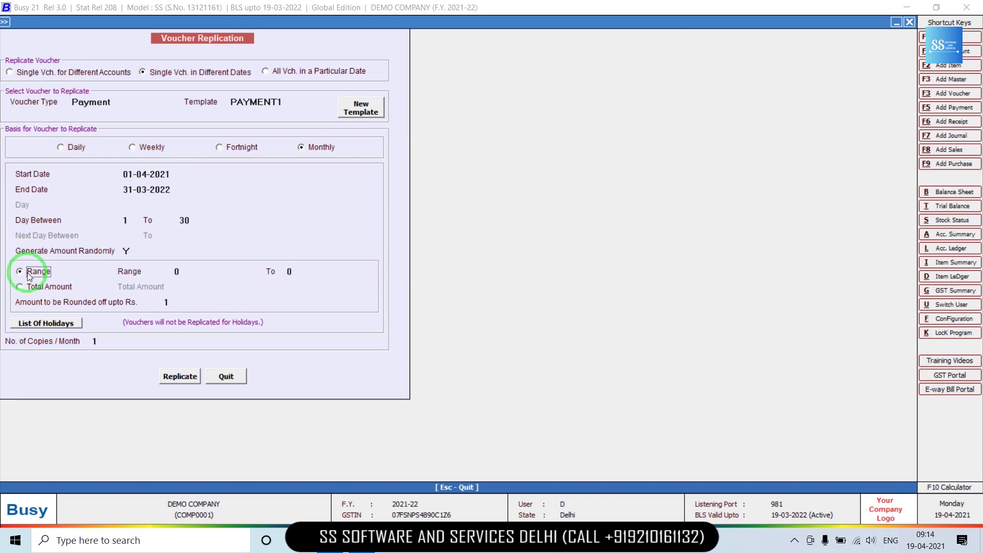
key("Return")
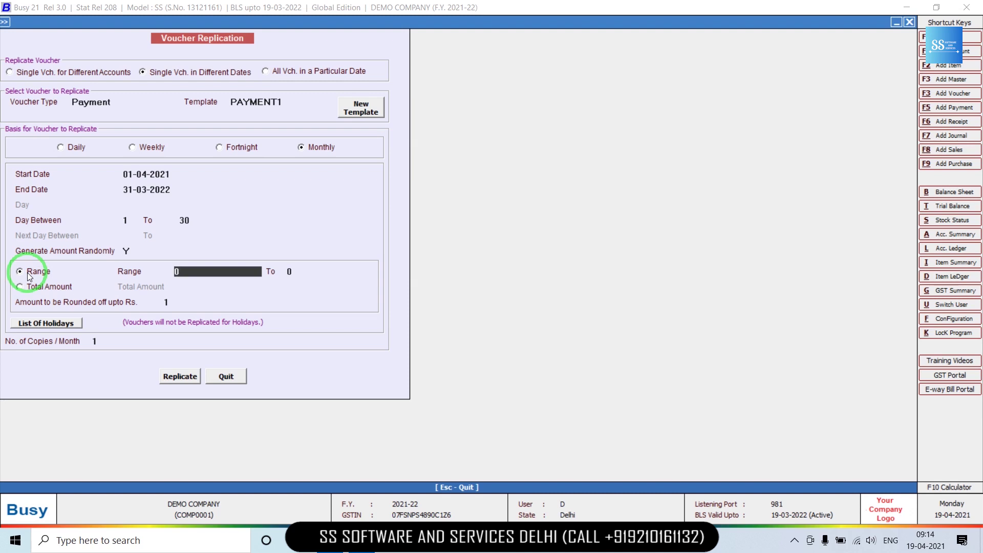
type("5000")
key("Return")
type("1")
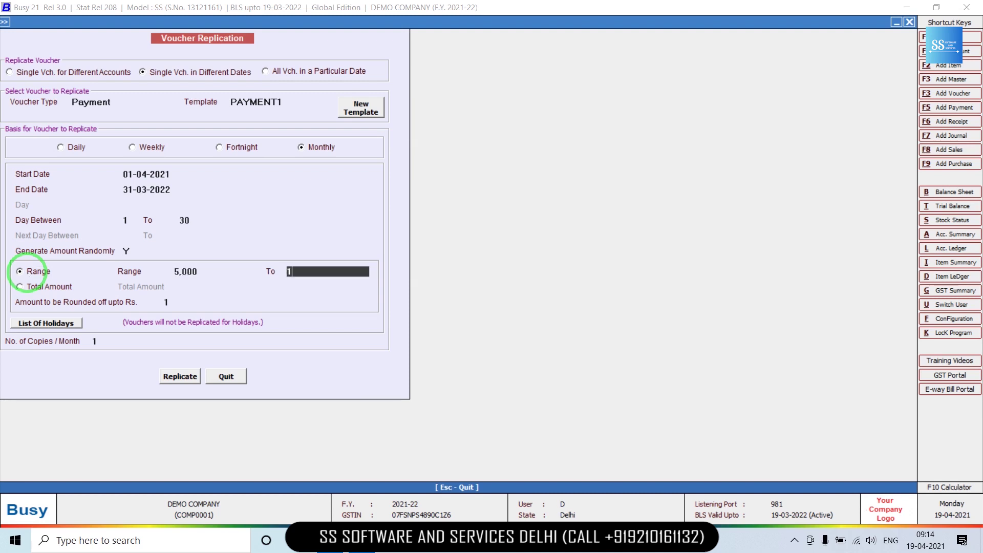
type("0000")
key("Return")
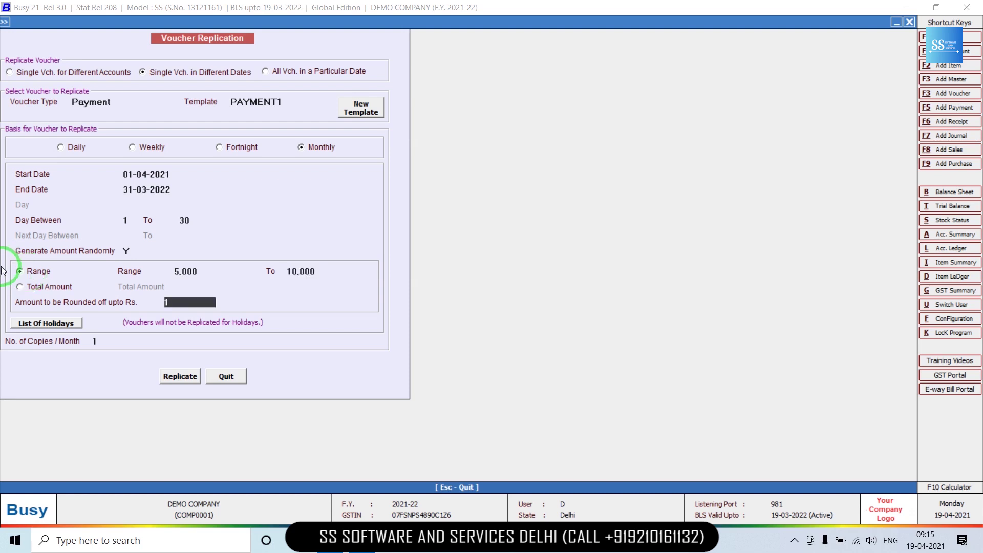
Step: Switch the random amounts to a total amount of 1,15,000
left_click(44, 286)
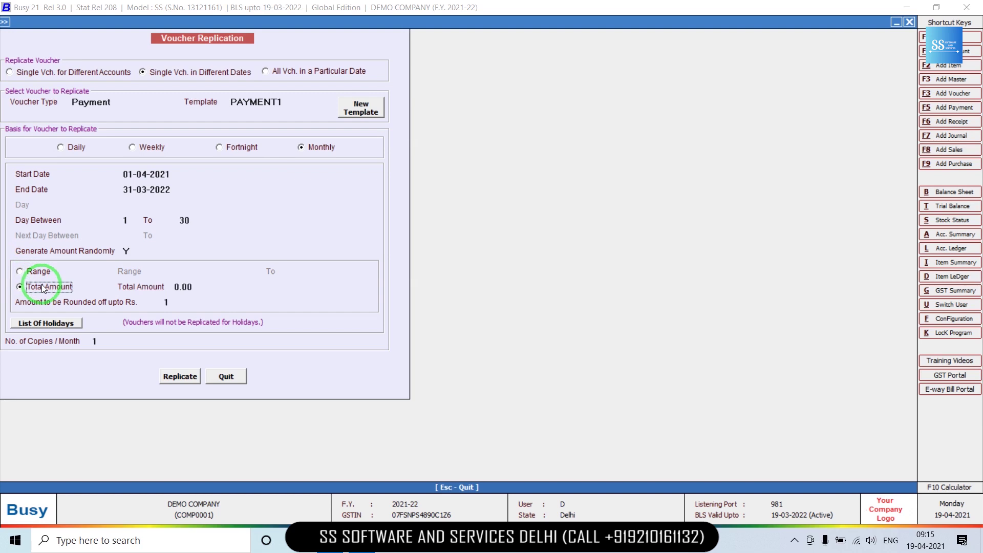
key("Return")
type("115000")
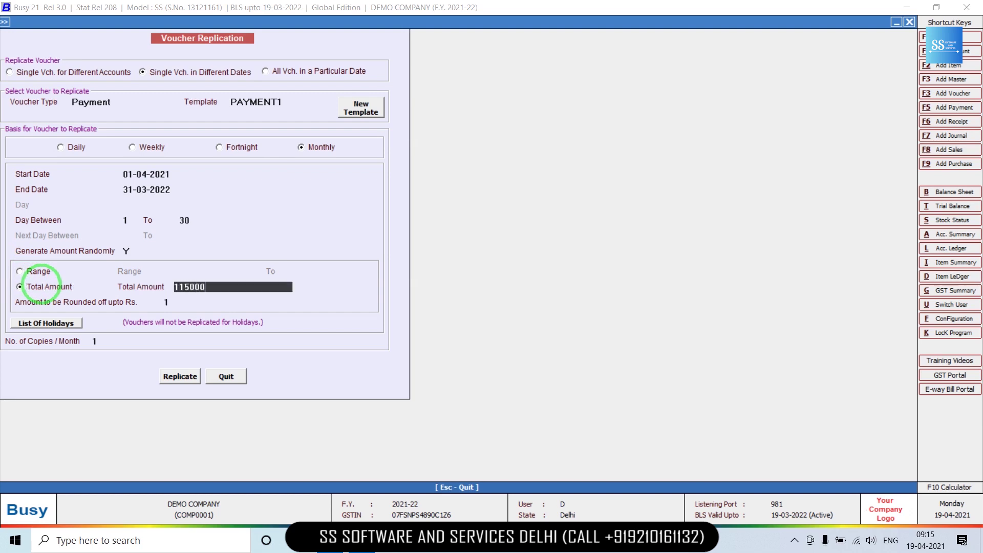
key("Return")
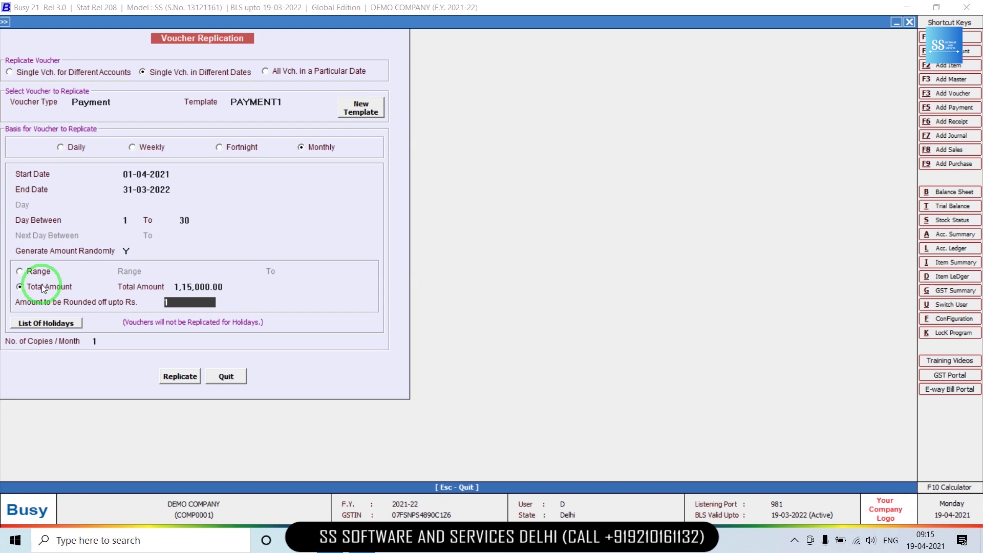
Step: Set Generate Amount Randomly to N and replicate the payment voucher with one copy per month
left_click(129, 251)
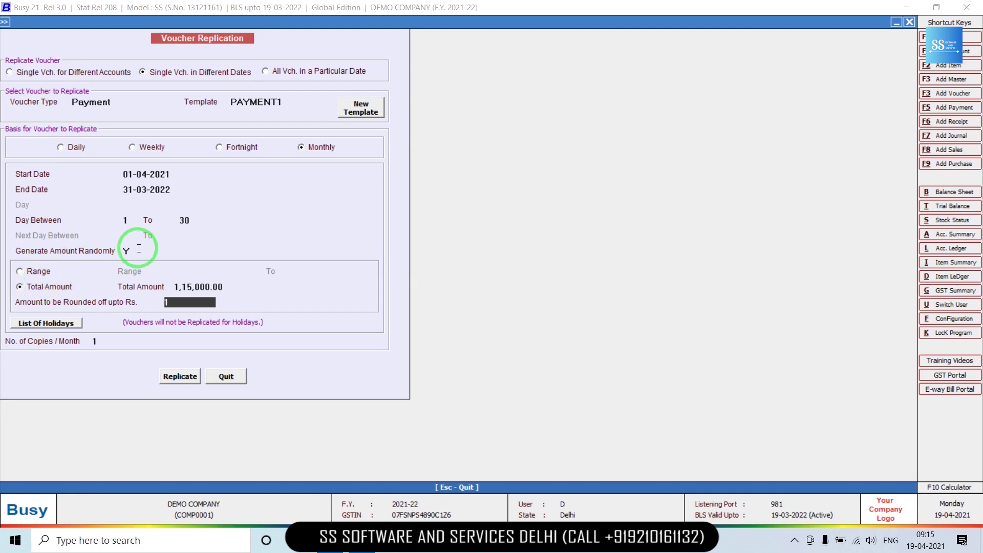
type("N")
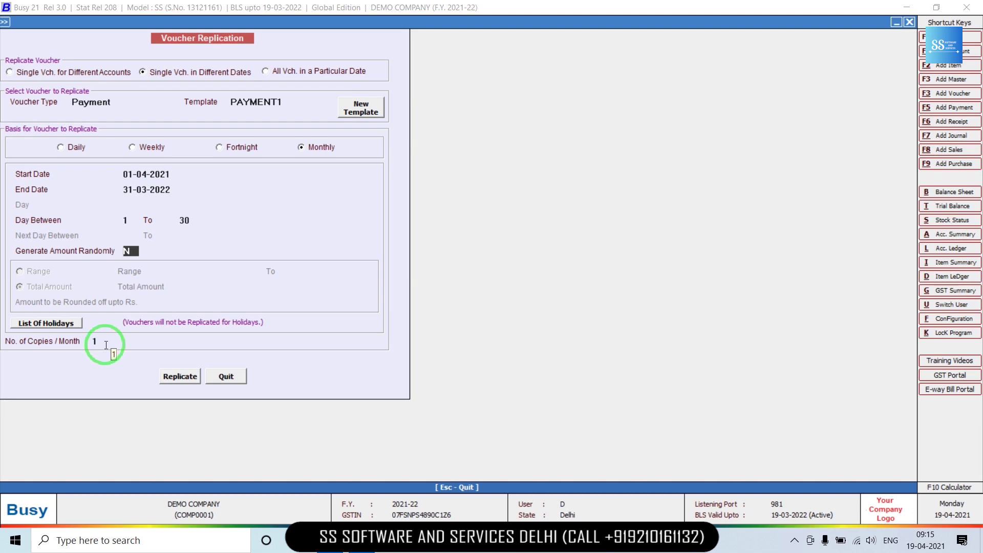
left_click(178, 375)
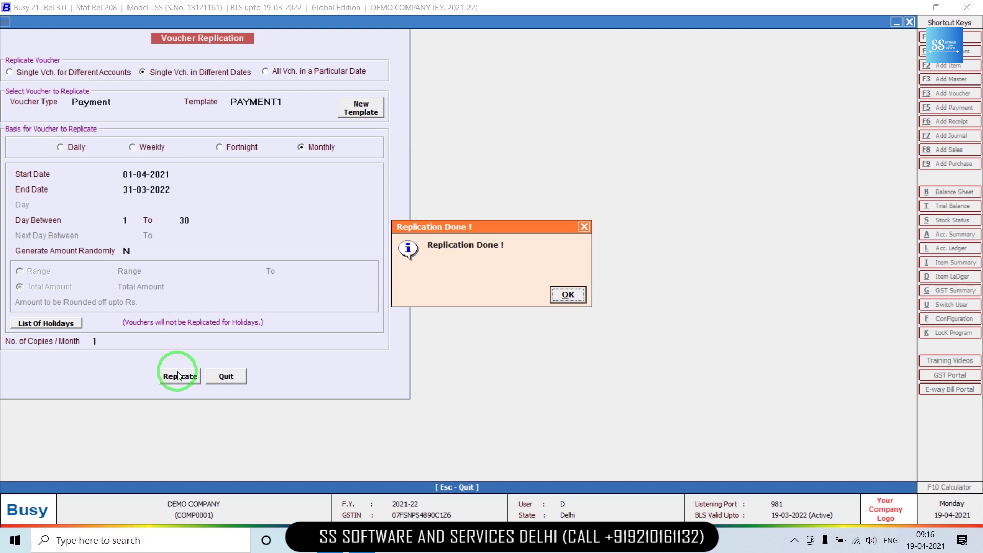
key("Return")
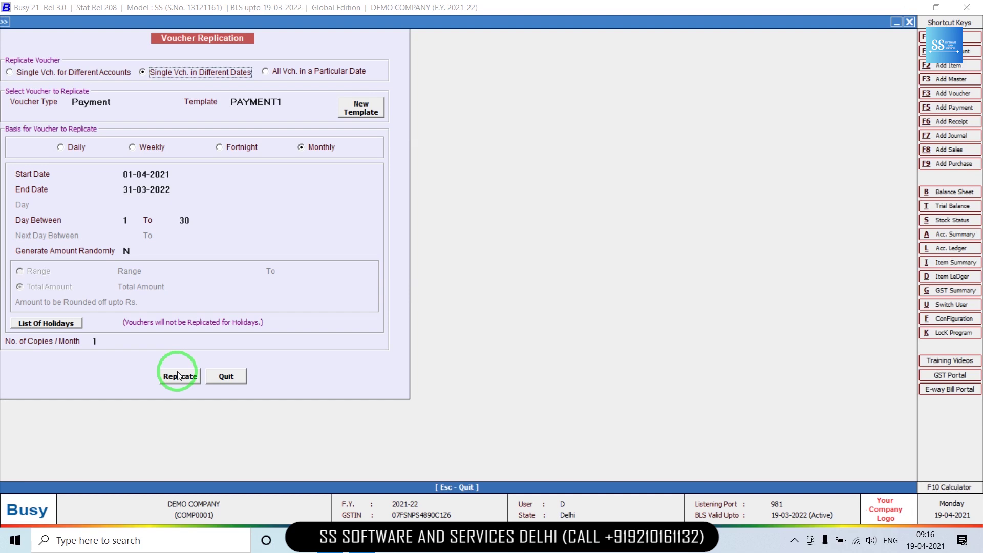
Step: Check the replicated payments in the Office Rent account ledger from 01-04-2021 to 27-03-2022 and return to voucher replication
key("alt+l")
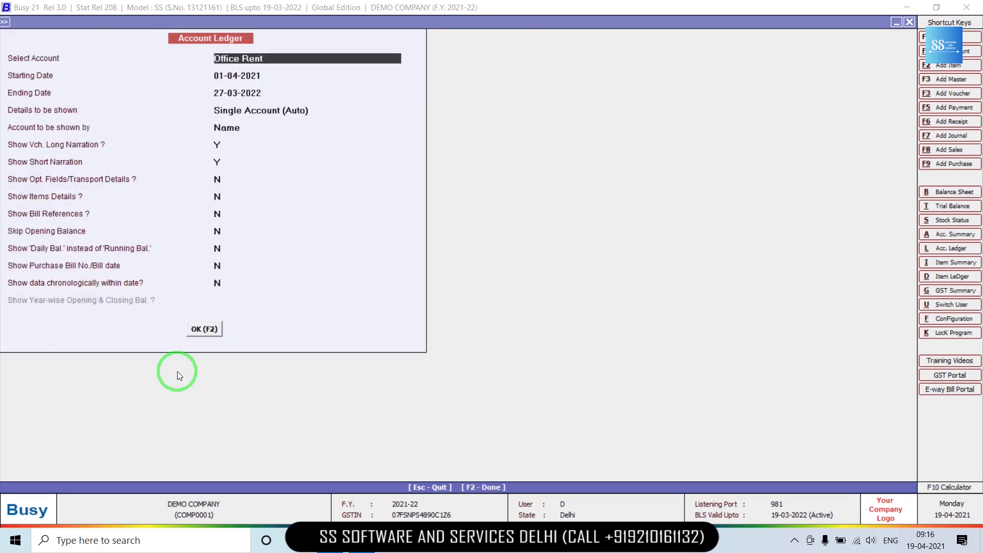
key("XF86AudioRaiseVolume")
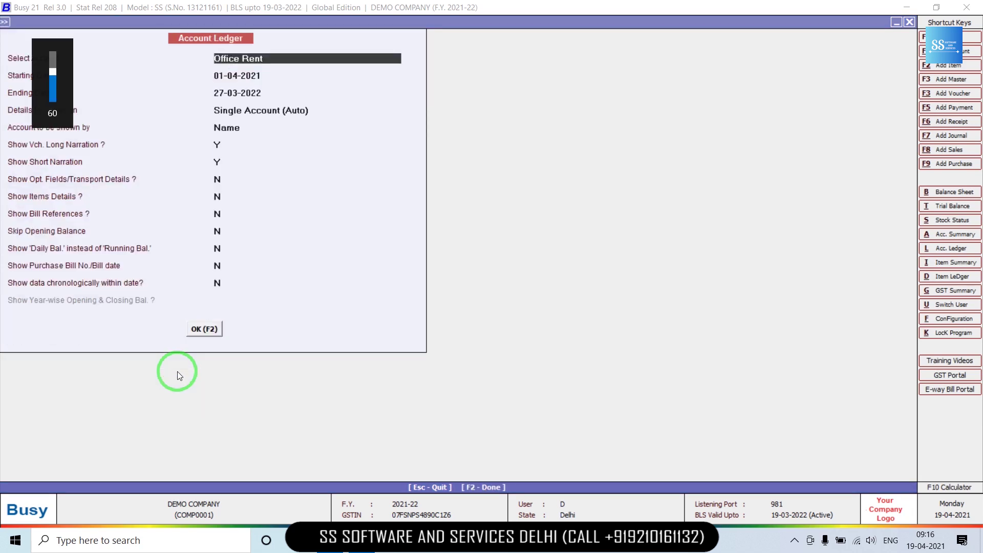
key("F2")
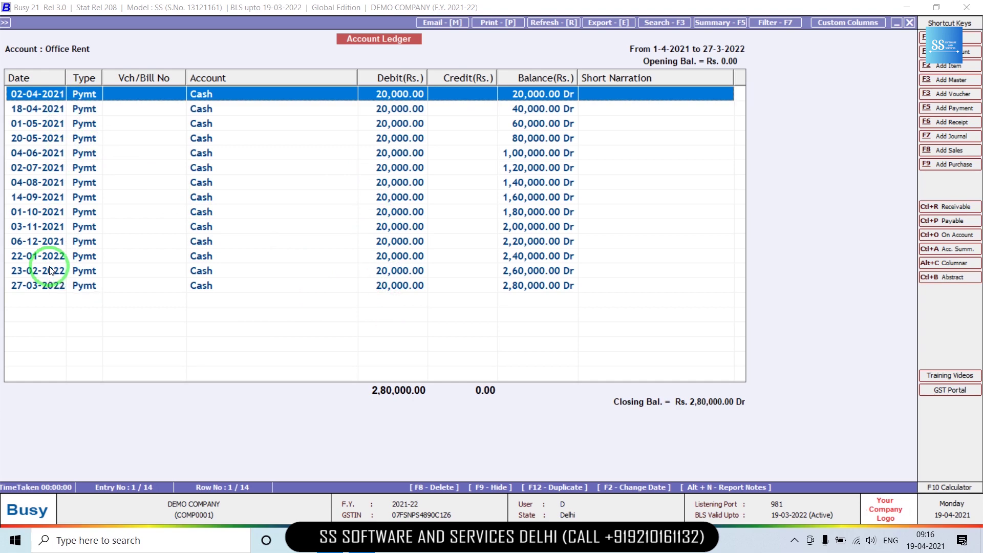
key("Escape")
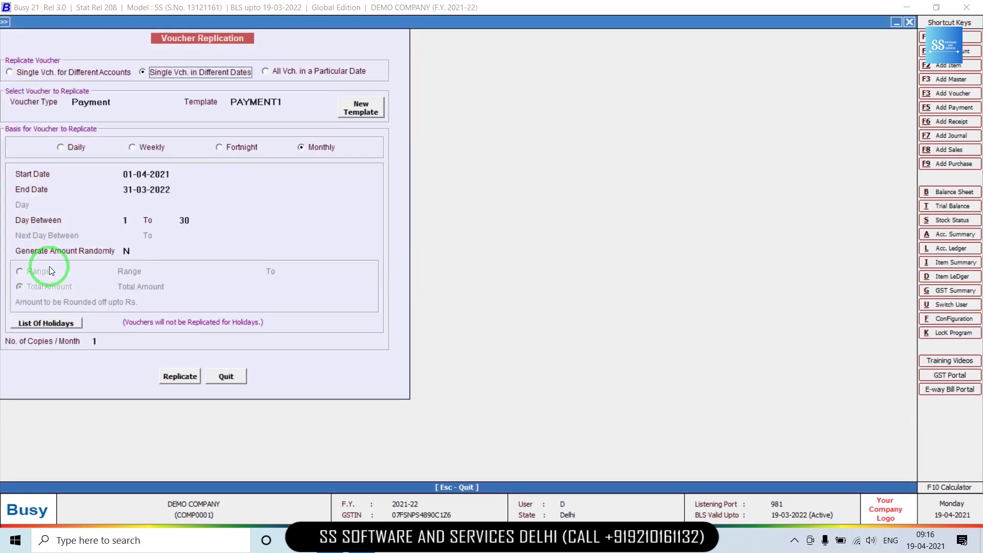
Step: Change the voucher type to replicate to Sales, with the SALE template and a Daily basis
left_click(135, 104)
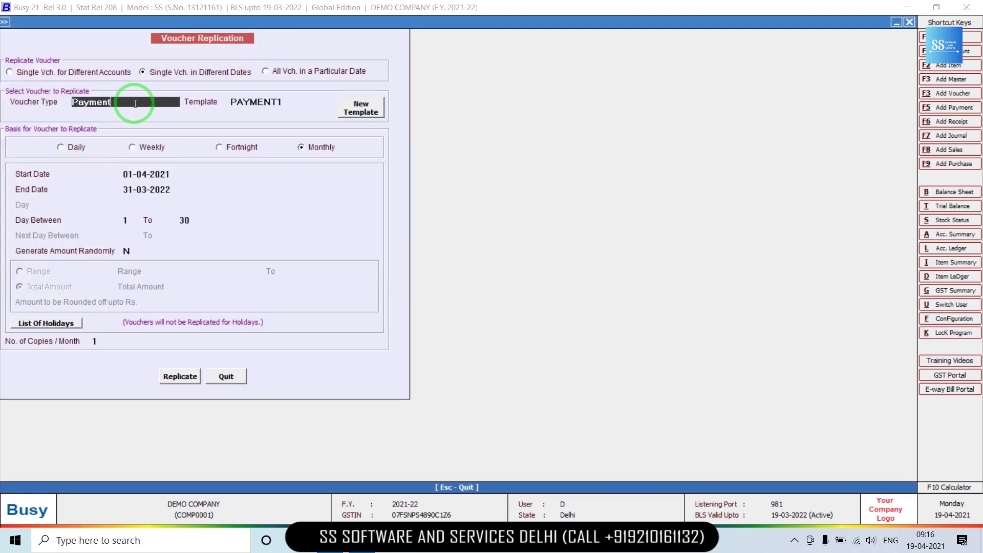
left_click(135, 104)
key("Down")
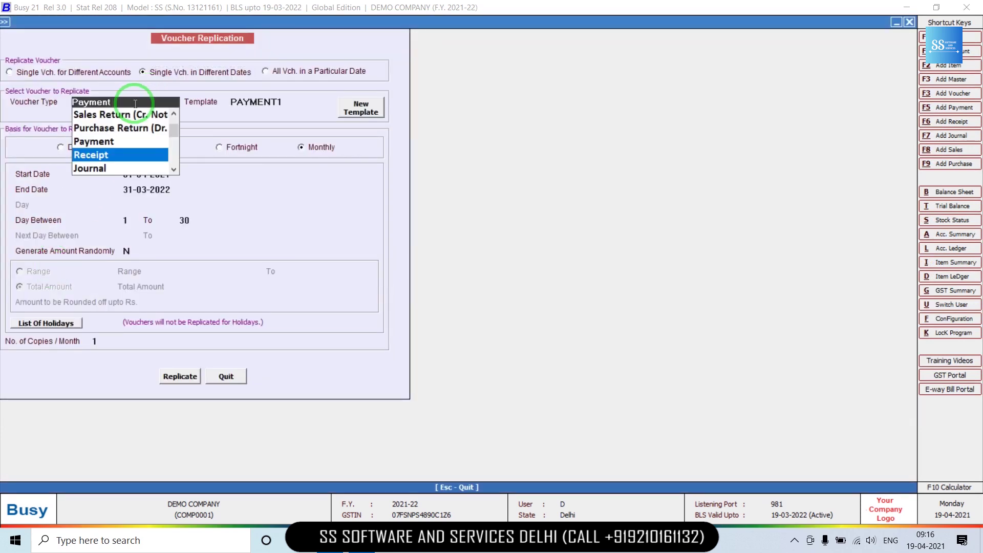
key("Down")
key("Down")
key("Up")
key("Up")
key("Up")
key("Up")
key("Up")
key("Up")
key("Up")
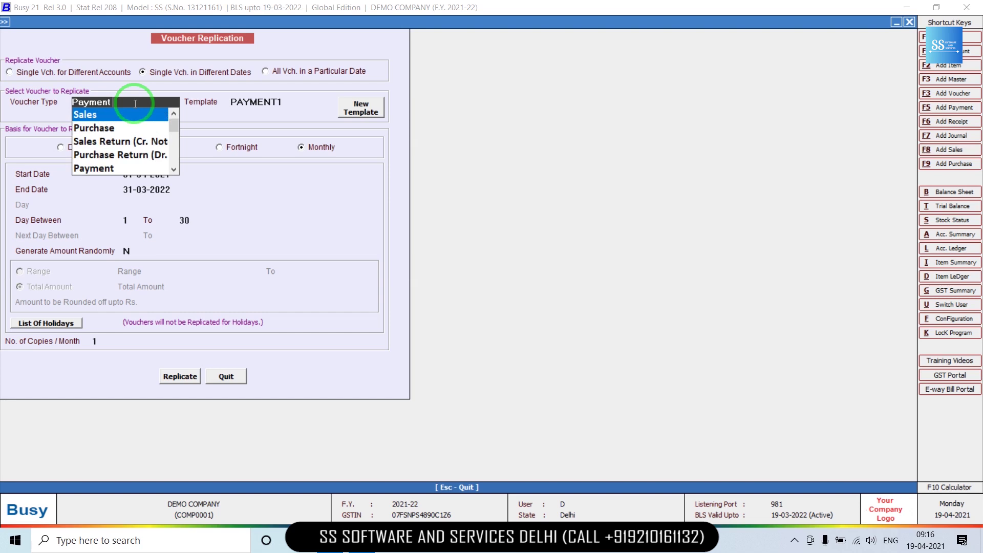
key("Return")
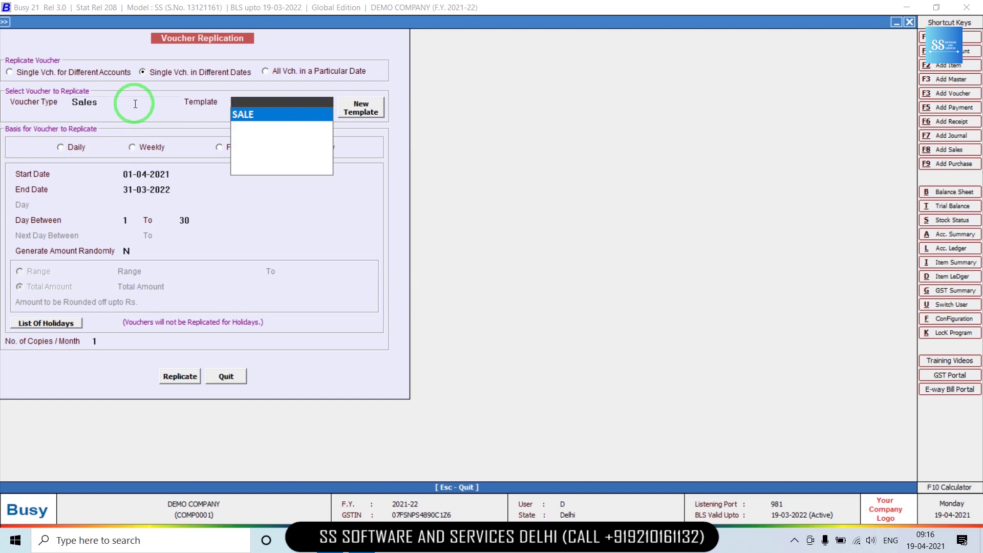
key("Return")
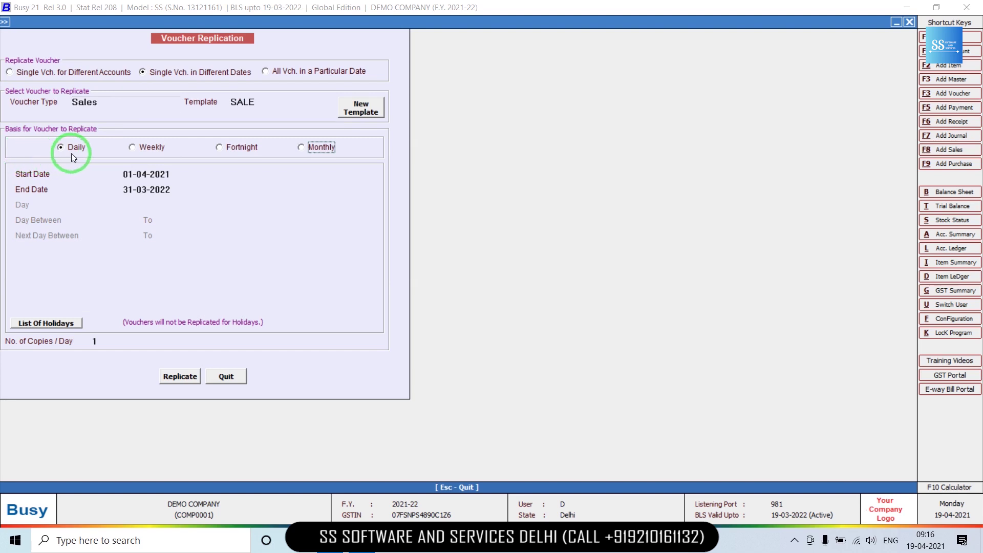
Step: Keep the start date 01-04-2021, set the end date to 30-04-2021, and replicate the sales voucher with one copy per day
key("Return")
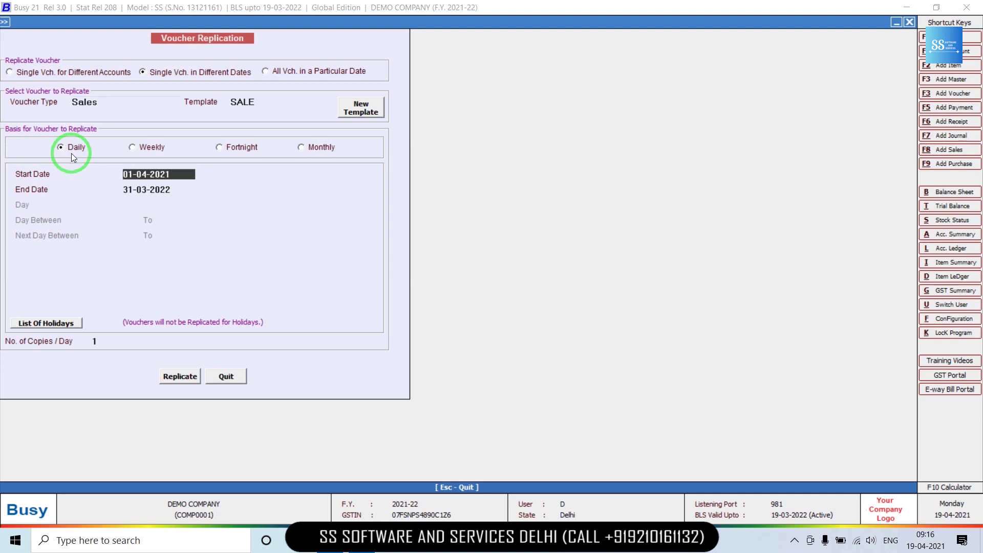
key("Return")
type("30-")
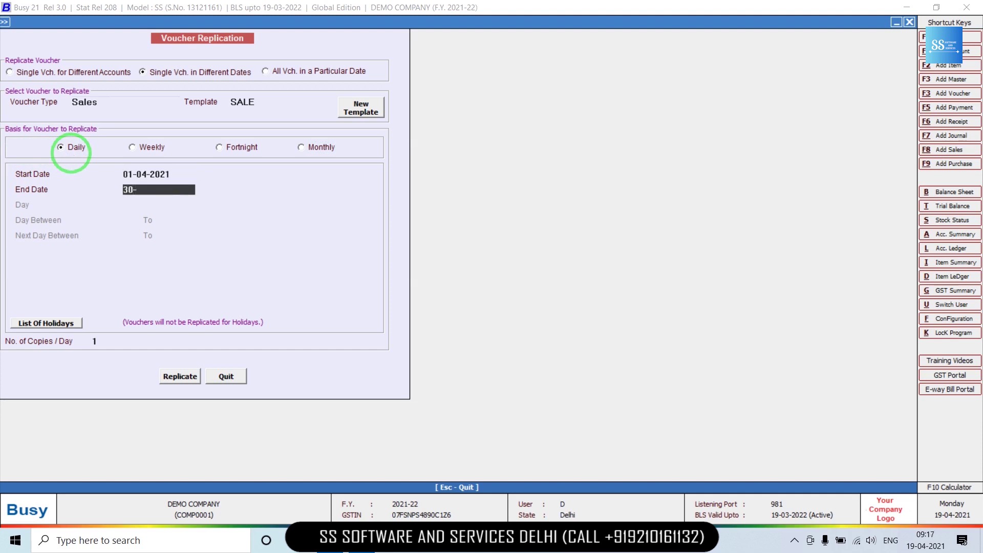
type("04")
key("Return")
key("Return")
key("Return")
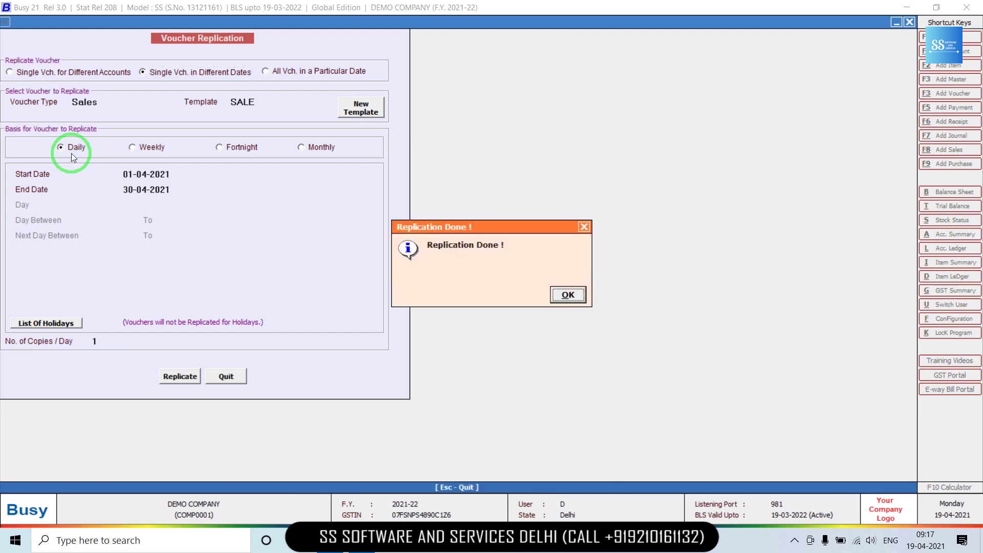
key("Return")
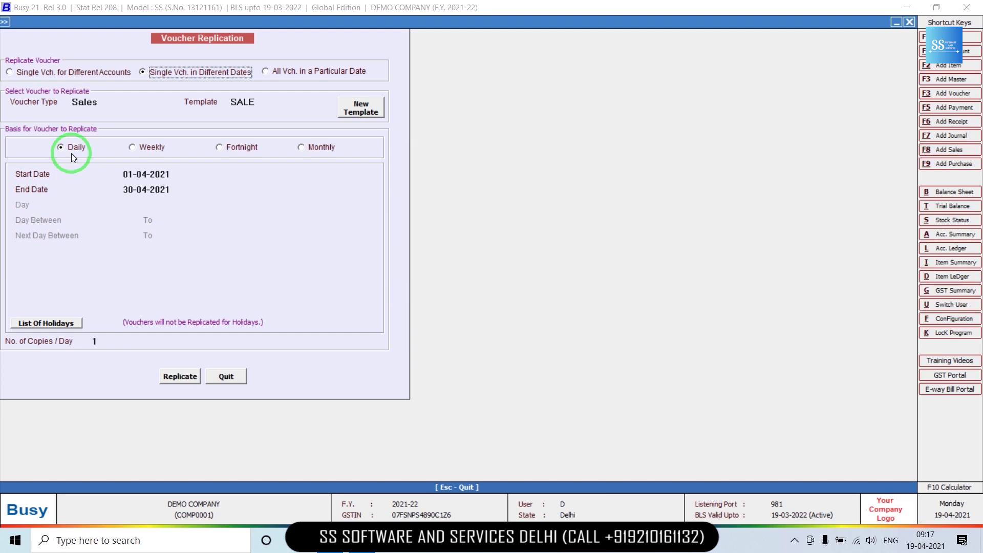
Step: Display the account ledger of Sales from 01-04-2021 to 27-03-2022 to check the replicated sales
key("Escape")
type("l")
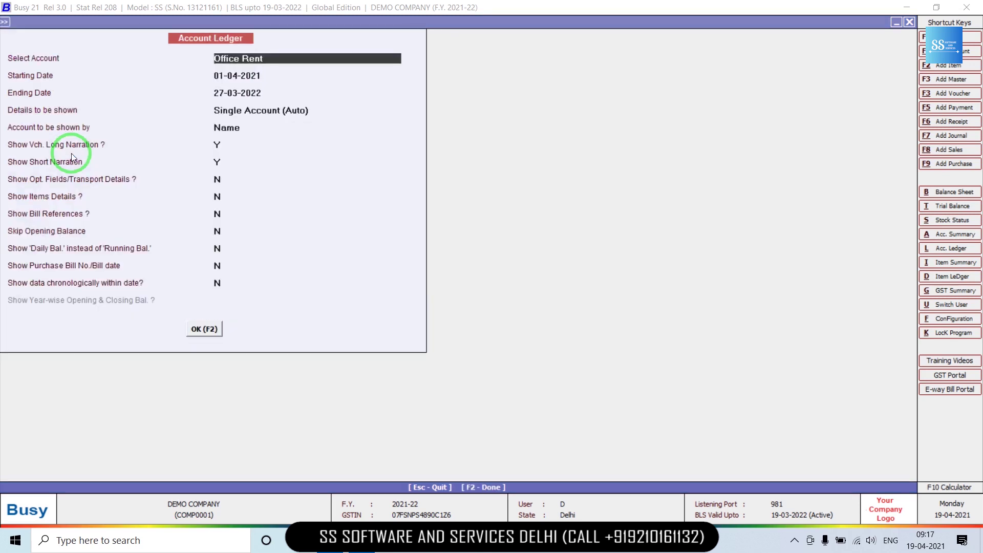
type("SAL")
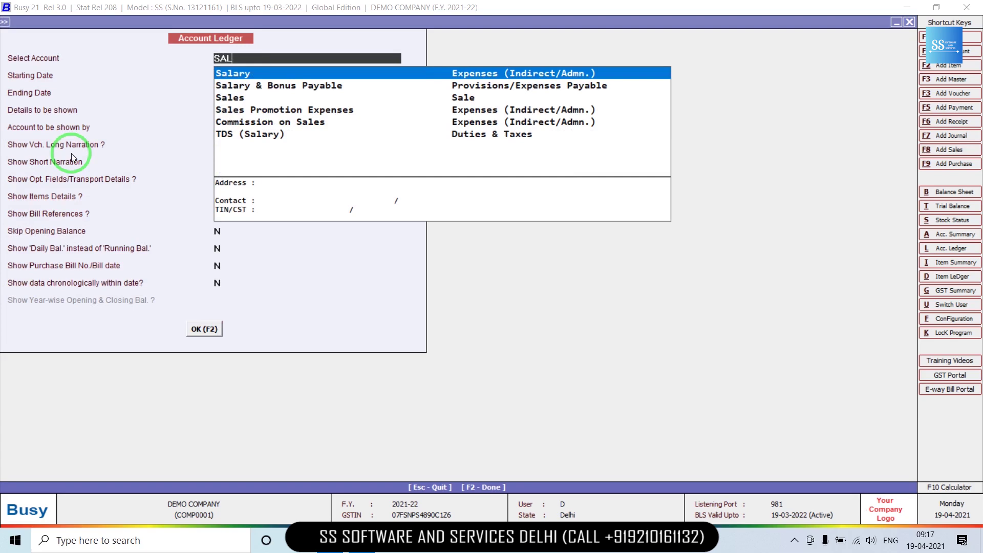
key("Down")
key("Down")
key("Return")
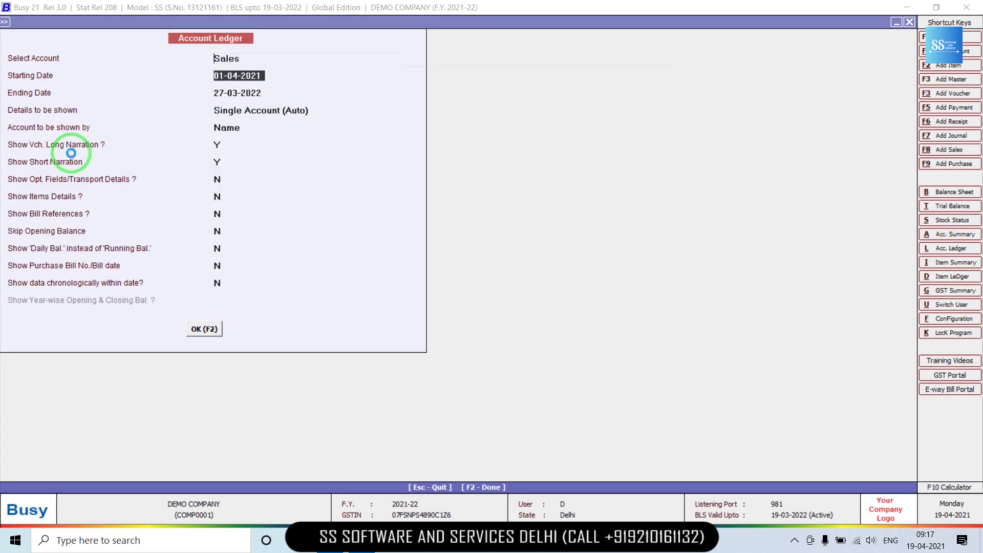
key("F2")
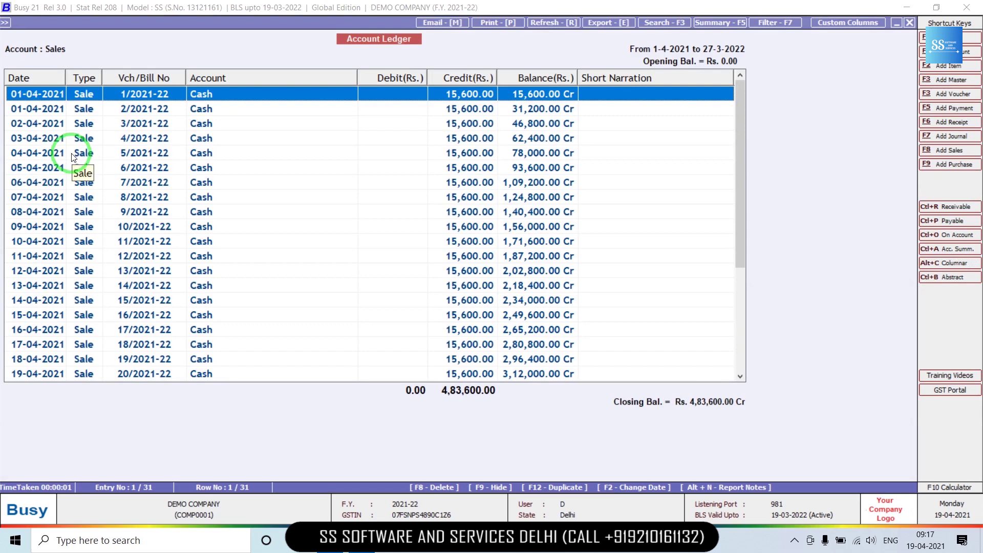
Step: Inspect sales voucher 2/2021-22 from the ledger, return to voucher replication, and show the desktop
key("Down")
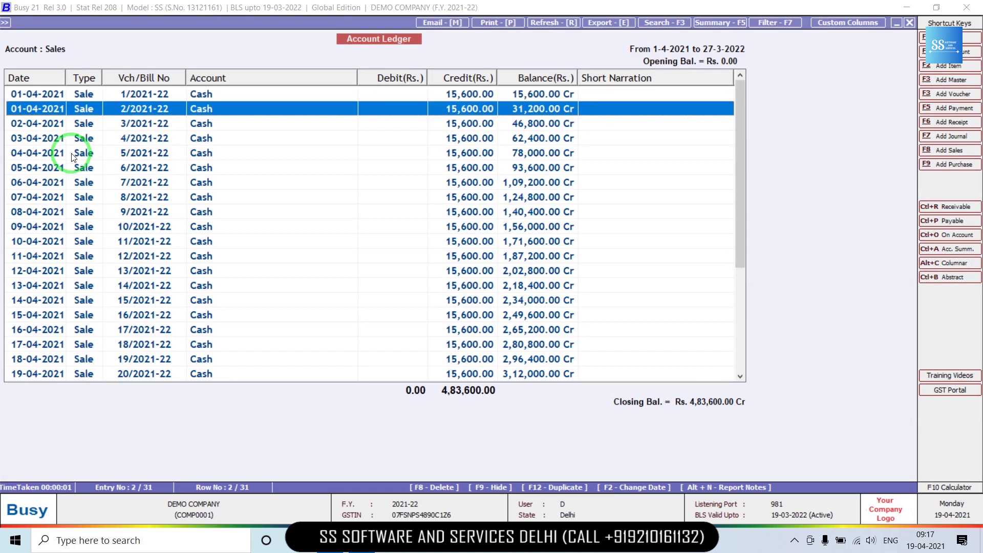
key("Return")
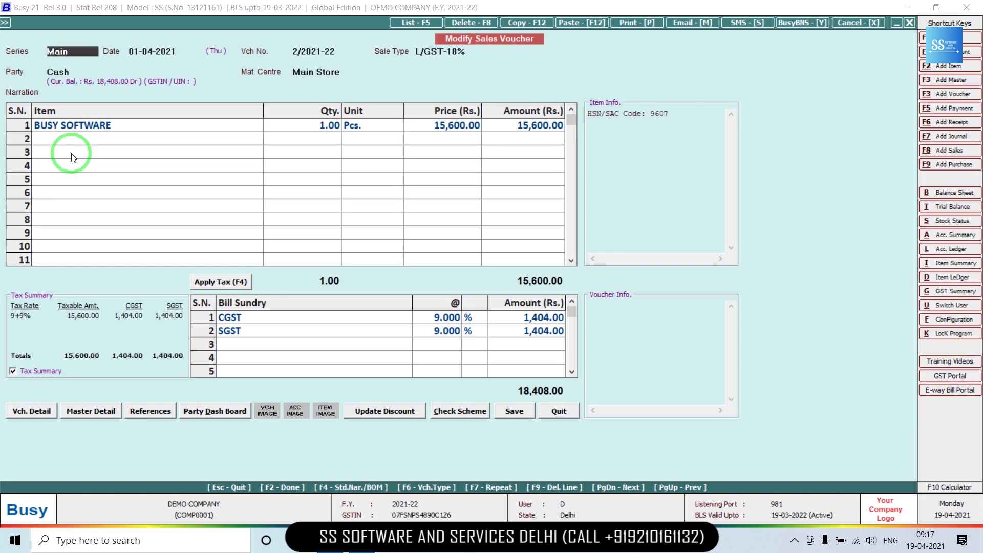
key("Escape")
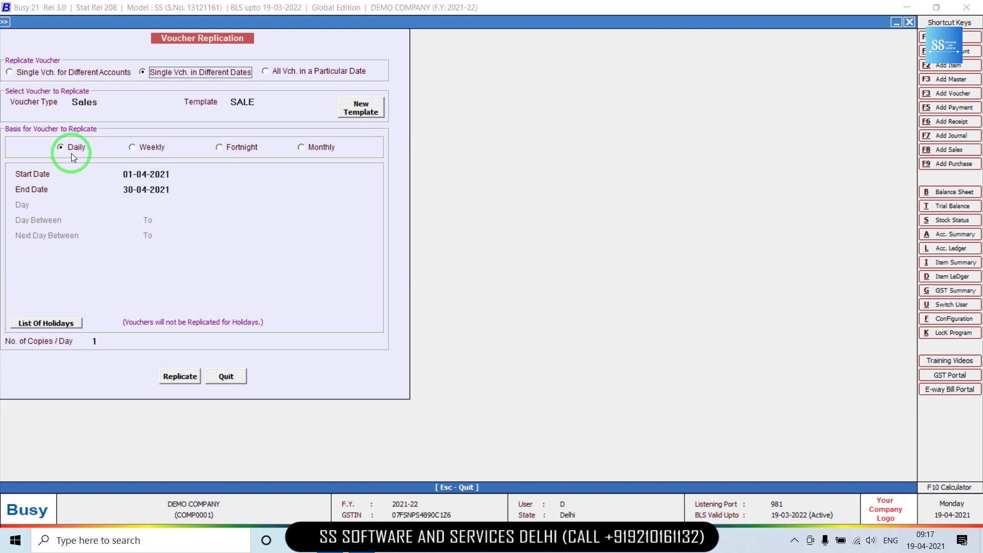
key("super+d")
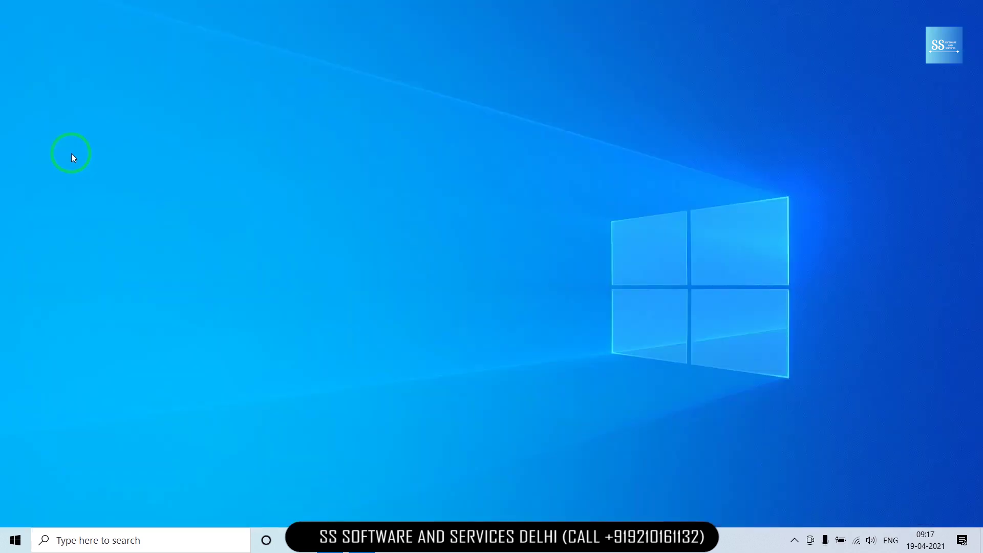